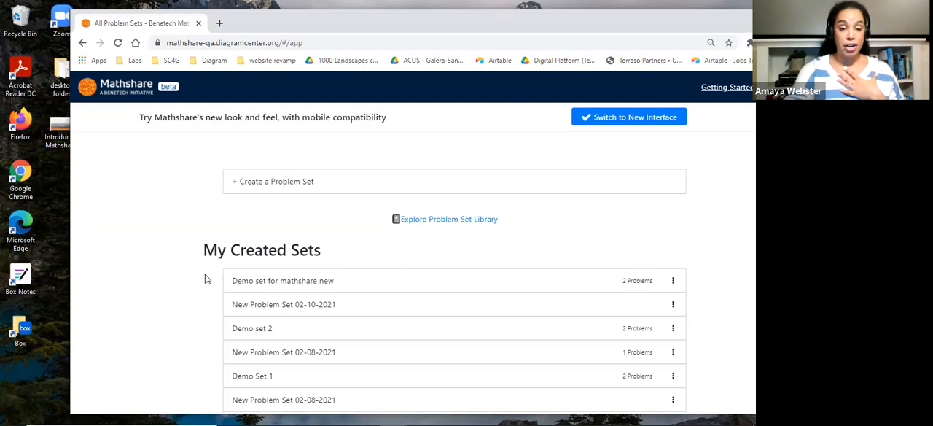
Look through the created, solution and pre-made problem sets on the original interface's home page
{"action": "scroll", "coordinate": [204, 278], "scroll_direction": "down", "scroll_amount": 1}
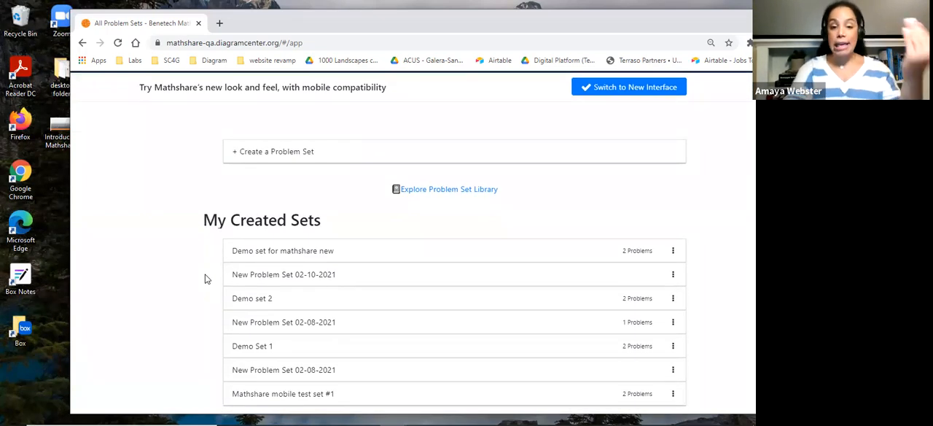
{"action": "scroll", "coordinate": [206, 275], "scroll_direction": "down", "scroll_amount": 5}
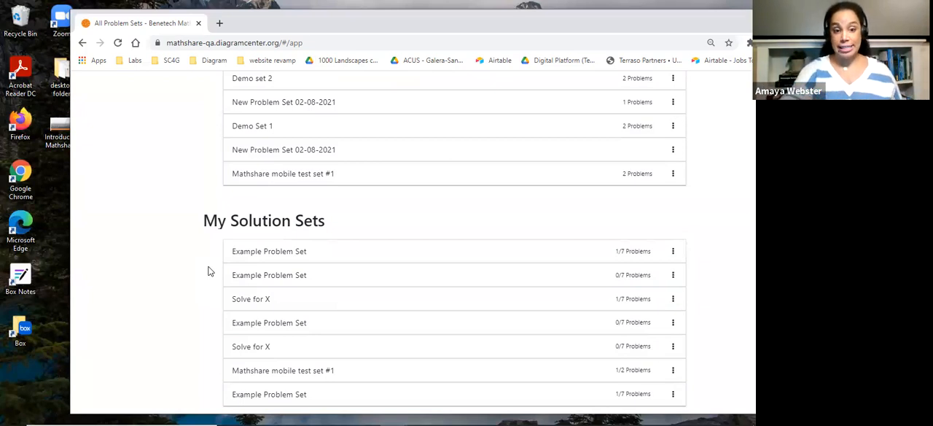
{"action": "scroll", "coordinate": [208, 271], "scroll_direction": "down", "scroll_amount": 5}
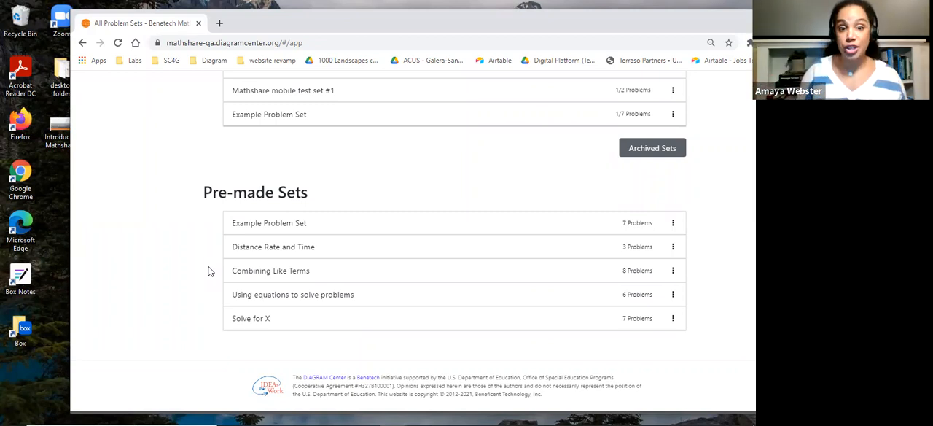
{"action": "scroll", "coordinate": [403, 187], "scroll_direction": "up", "scroll_amount": 8}
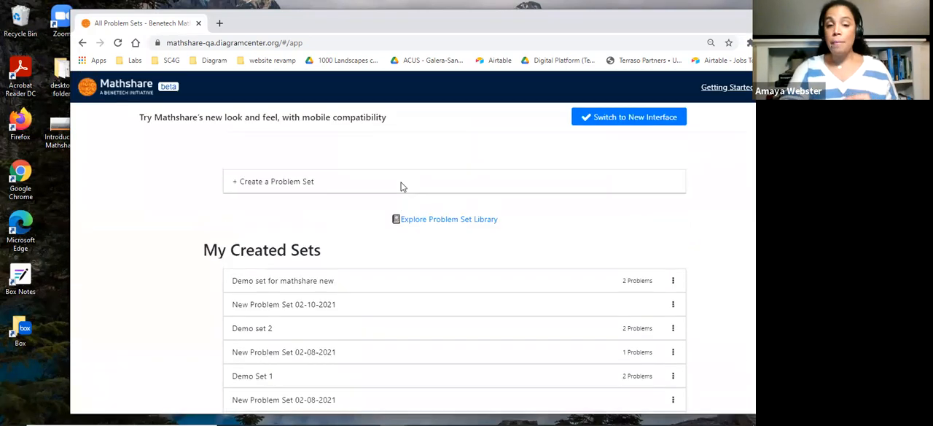
{"action": "scroll", "coordinate": [403, 187], "scroll_direction": "down", "scroll_amount": 5}
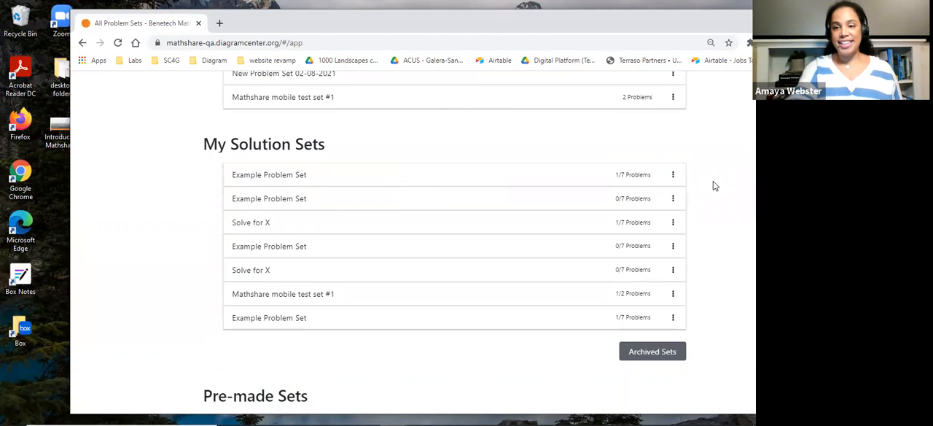
{"action": "scroll", "coordinate": [714, 185], "scroll_direction": "up", "scroll_amount": 5}
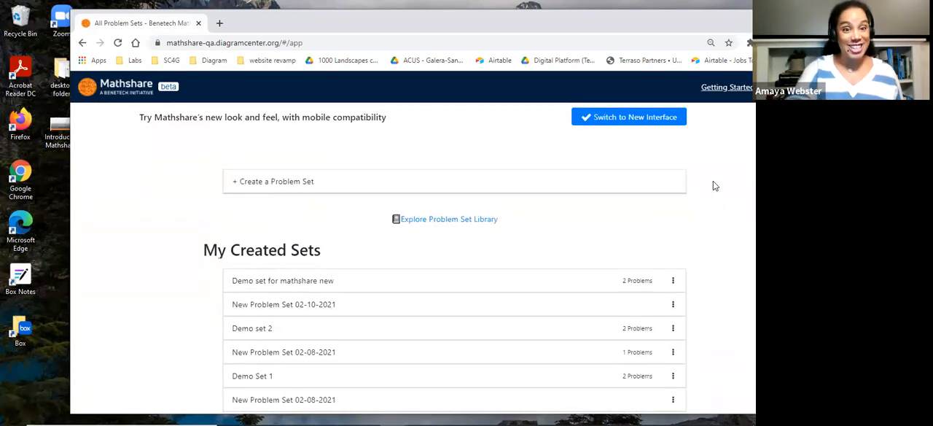
Switch to the new interface and view the My Solution Sets and My Created Sets pages
{"action": "left_click", "coordinate": [637, 118]}
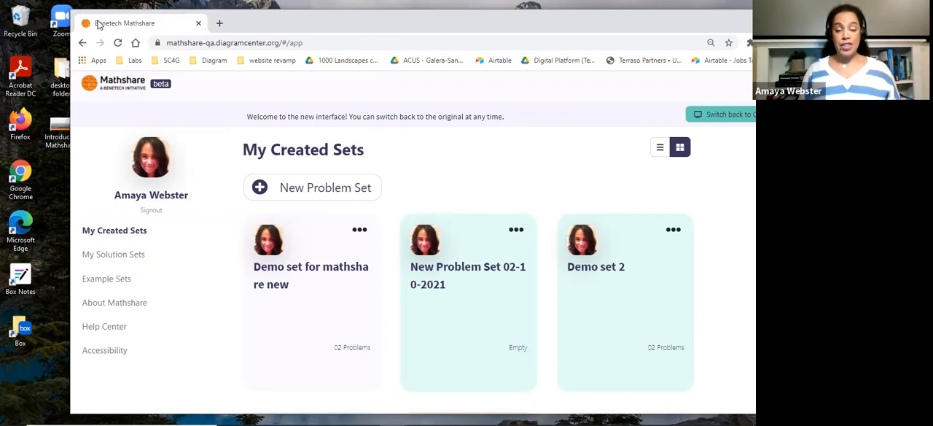
{"action": "left_click", "coordinate": [106, 254]}
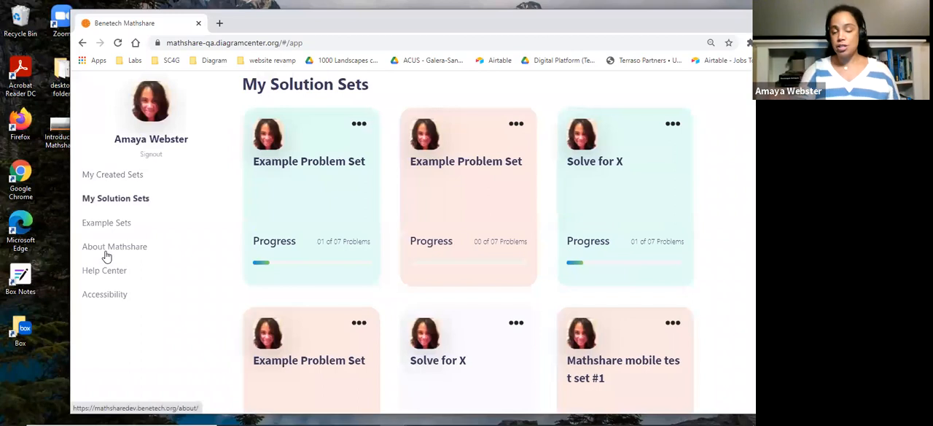
{"action": "left_click", "coordinate": [115, 175]}
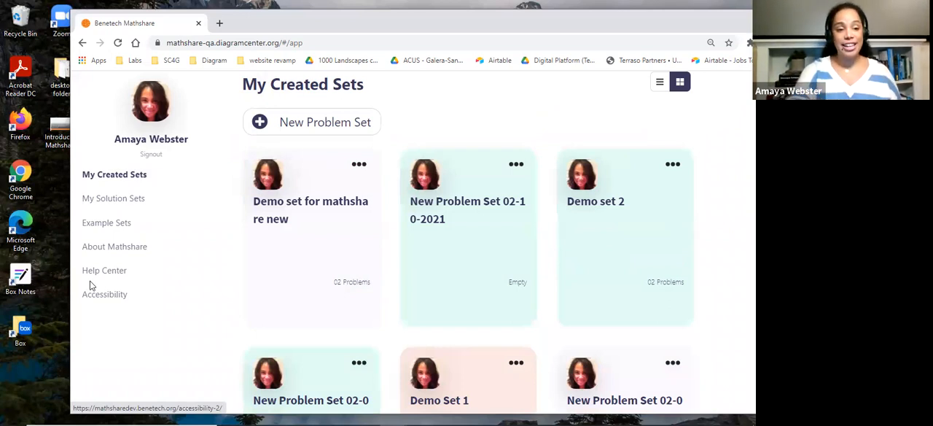
{"action": "scroll", "coordinate": [183, 283], "scroll_direction": "up", "scroll_amount": 2}
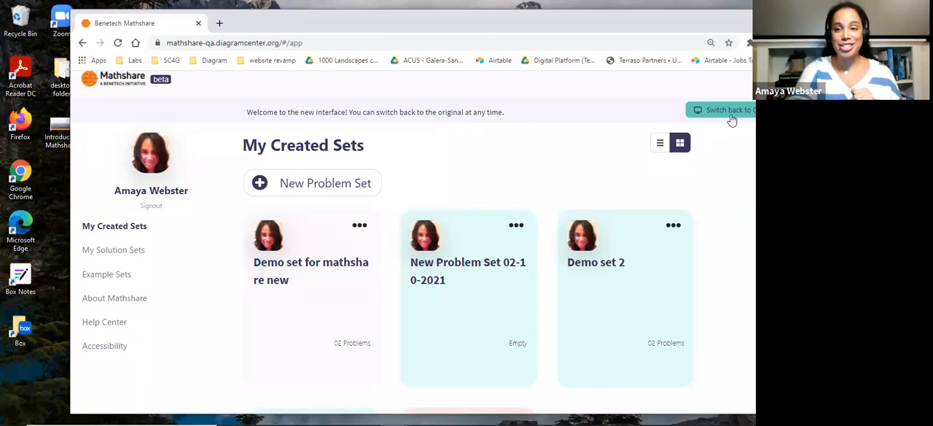
Reposition the browser window and compare the original and new interfaces' home pages, ending on the new interface
{"action": "left_click_drag", "start_coordinate": [718, 24], "coordinate": [673, 31]}
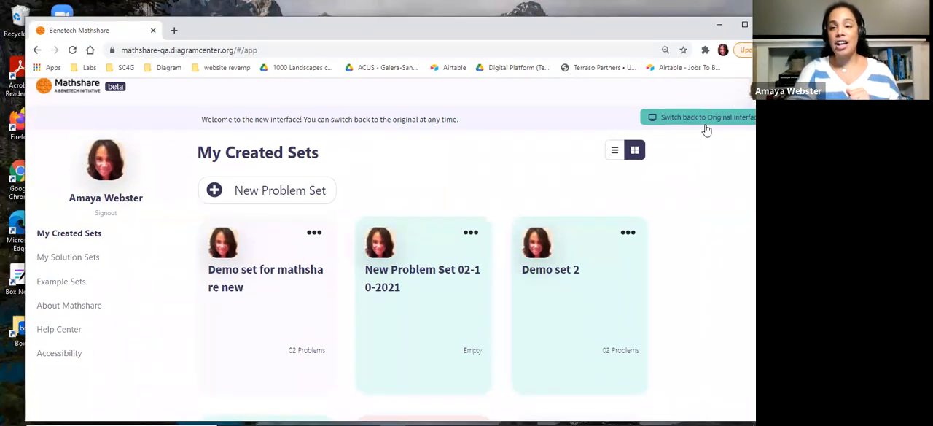
{"action": "left_click", "coordinate": [714, 125]}
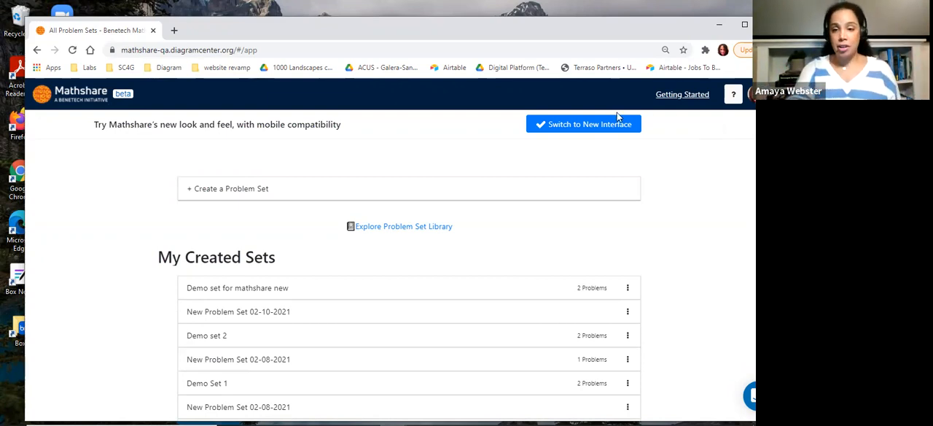
{"action": "left_click", "coordinate": [601, 128]}
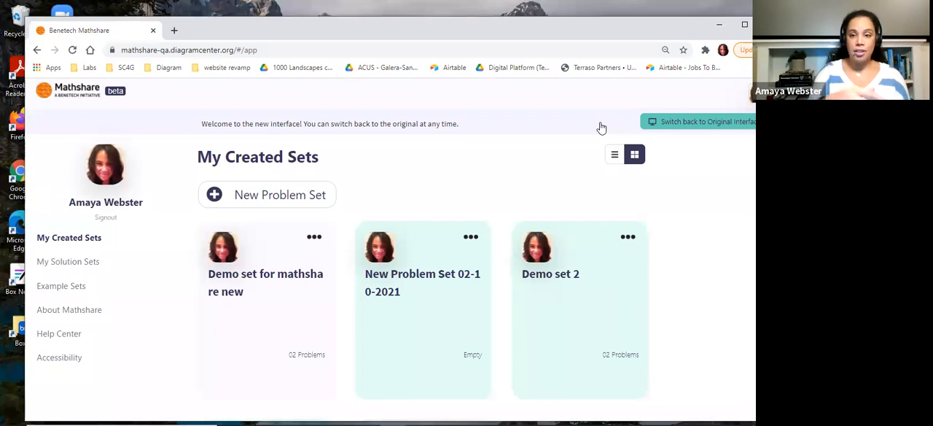
{"action": "left_click", "coordinate": [699, 122]}
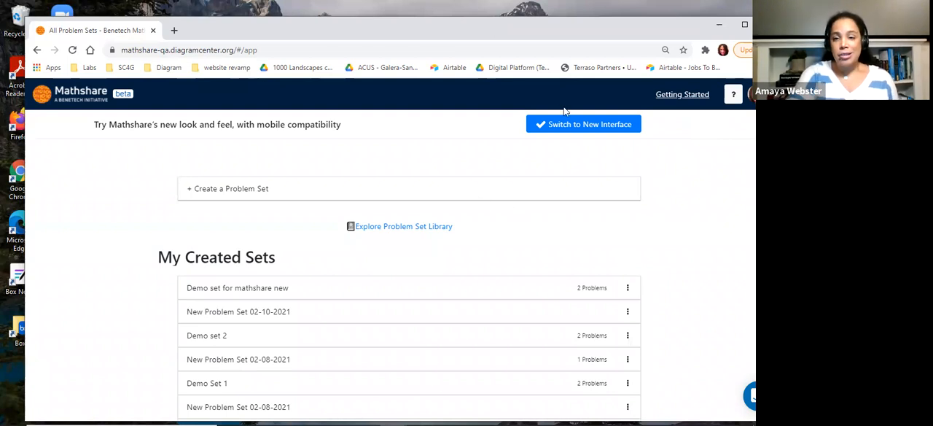
{"action": "left_click", "coordinate": [567, 128]}
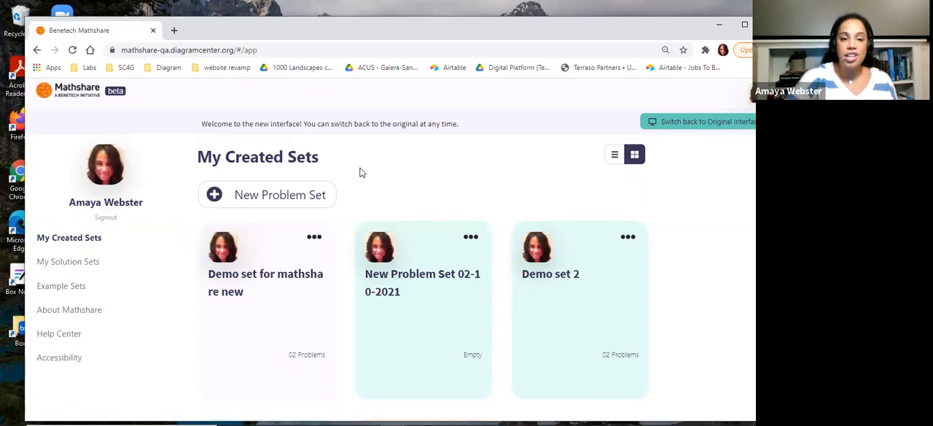
Create an empty problem set in the new interface, try its problem and prompt fields, and return to the created sets
{"action": "left_click", "coordinate": [253, 203]}
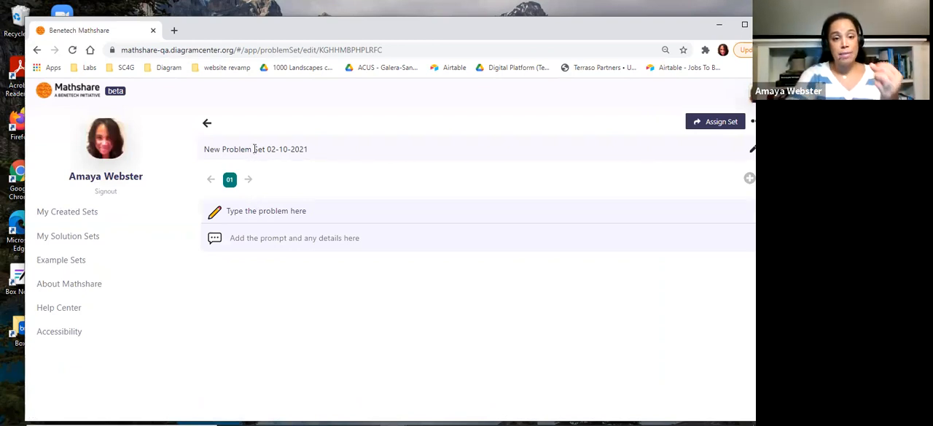
{"action": "left_click", "coordinate": [250, 214]}
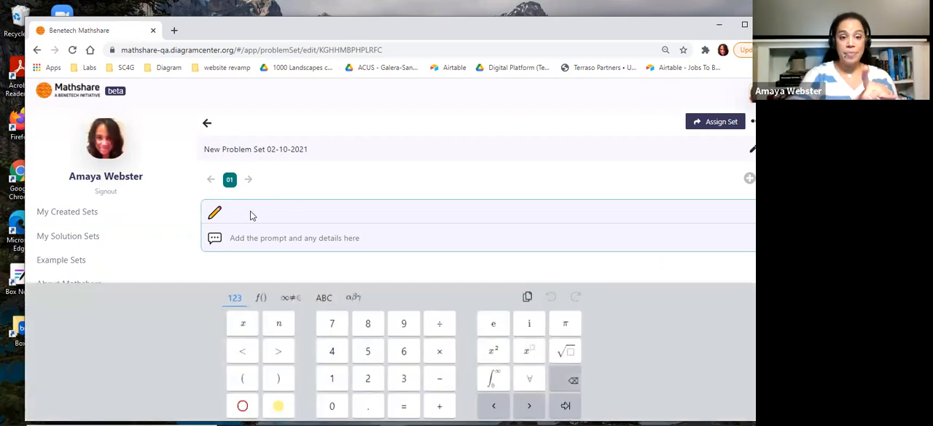
{"action": "left_click", "coordinate": [259, 240]}
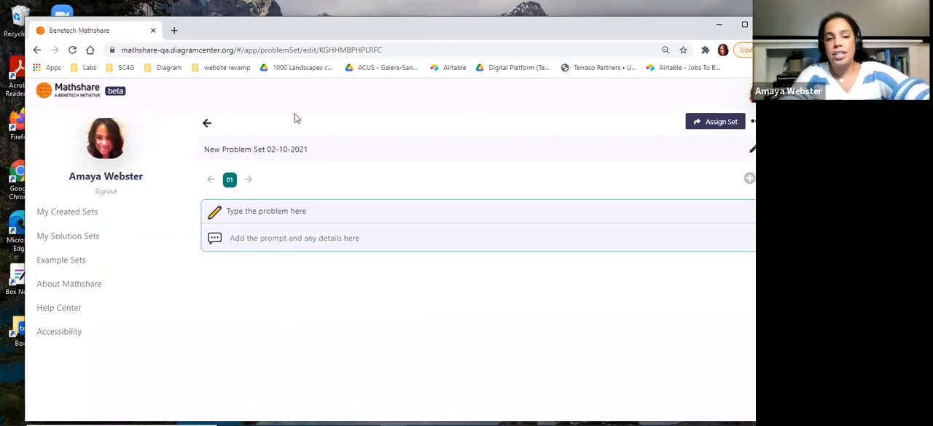
{"action": "left_click", "coordinate": [205, 126]}
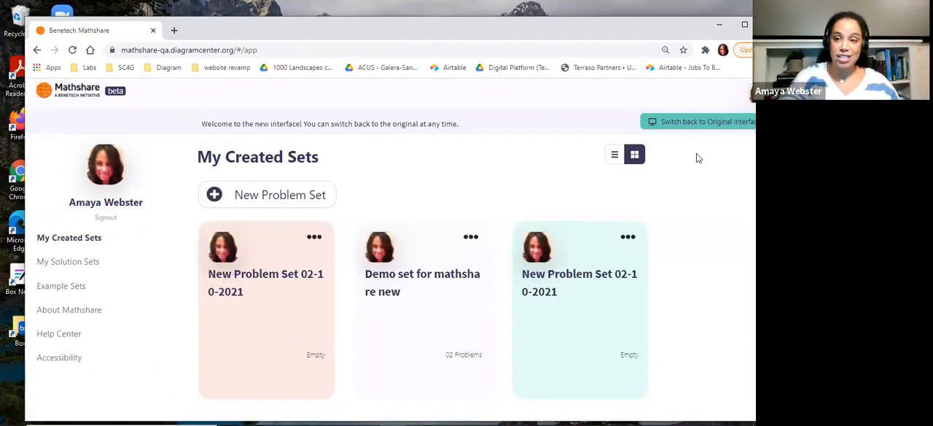
Create a problem set in the original interface with the Edit, Operators and Notations palettes, excluding Geometry
{"action": "left_click", "coordinate": [697, 124]}
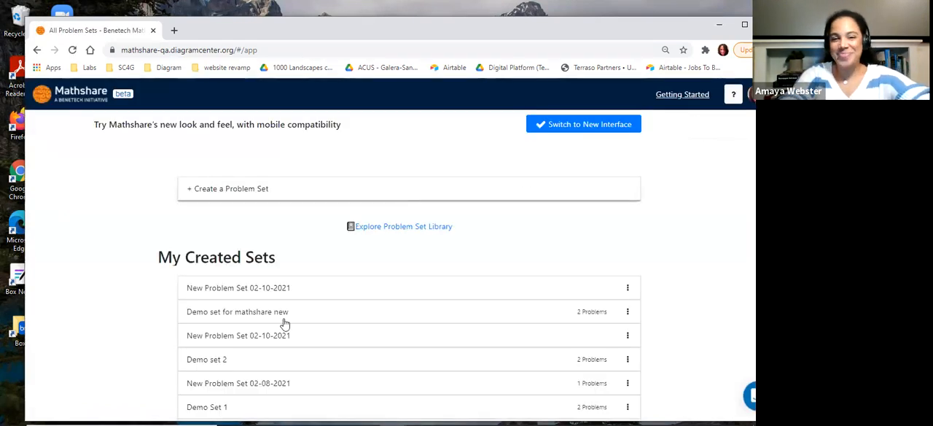
{"action": "left_click", "coordinate": [218, 191]}
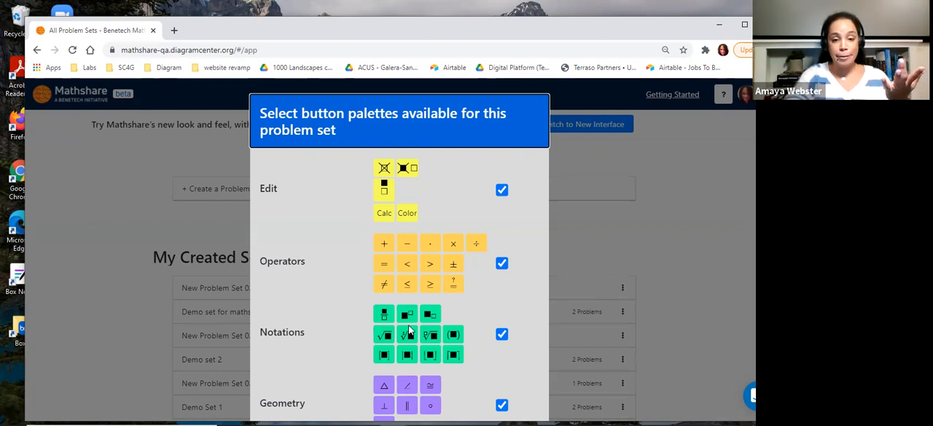
{"action": "scroll", "coordinate": [408, 330], "scroll_direction": "down", "scroll_amount": 1}
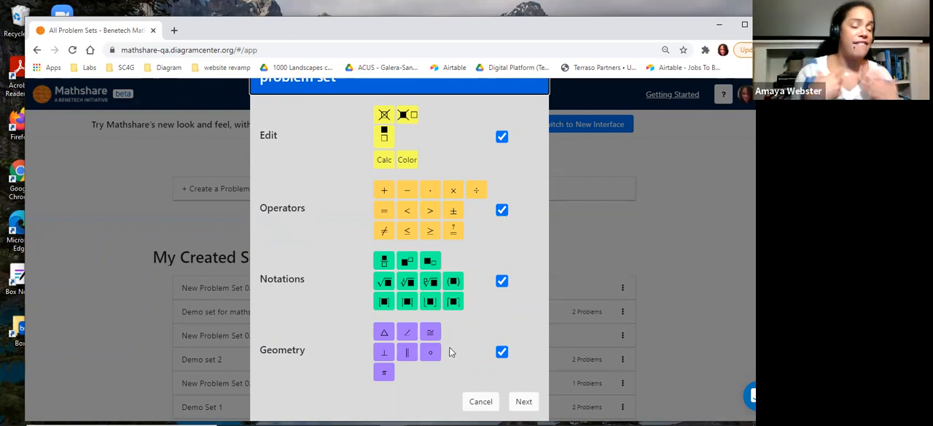
{"action": "left_click", "coordinate": [501, 353]}
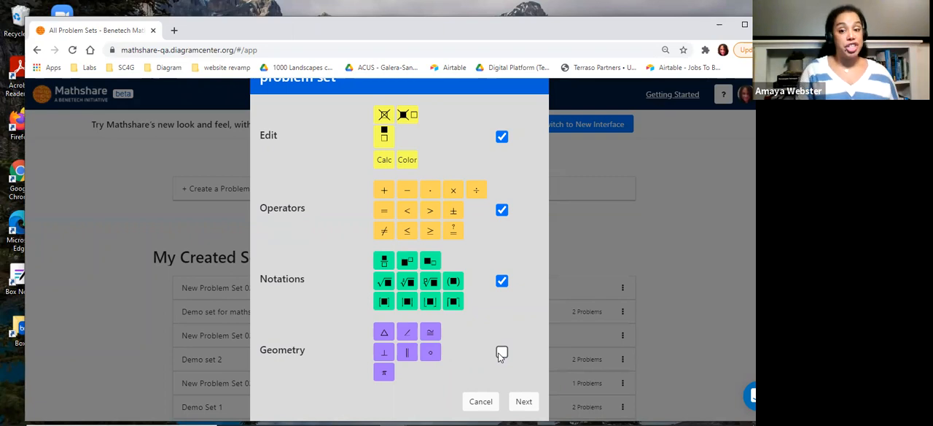
{"action": "left_click", "coordinate": [523, 405]}
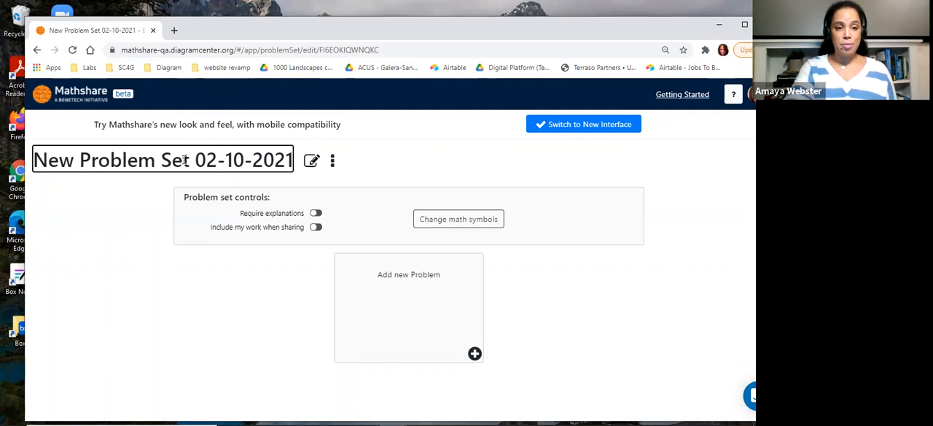
View the original interface's form for adding problems, and return to the problem set list without adding any
{"action": "left_click", "coordinate": [453, 345]}
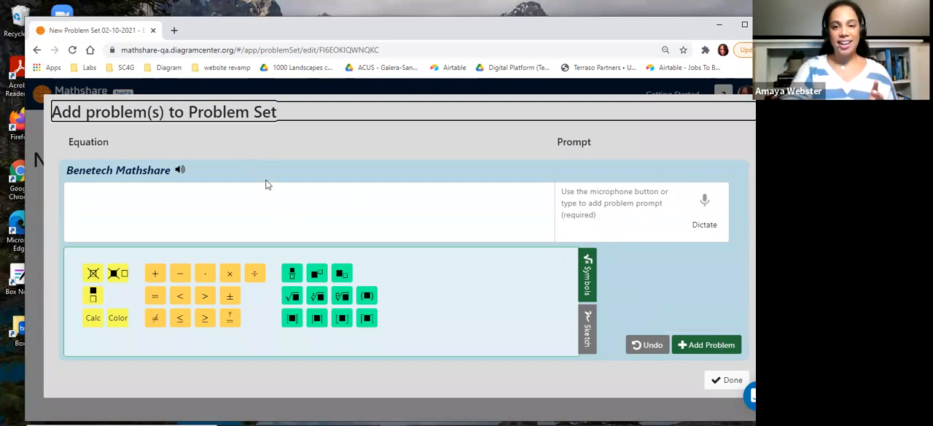
{"action": "left_click_drag", "start_coordinate": [674, 10], "coordinate": [667, 56]}
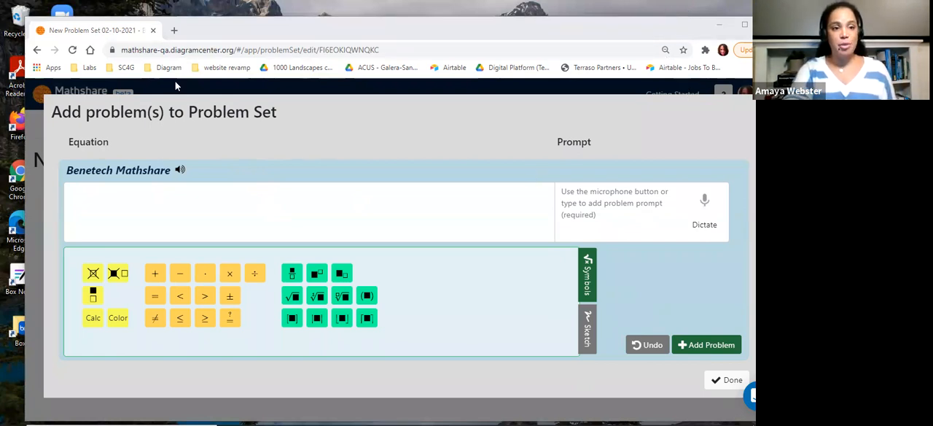
{"action": "left_click", "coordinate": [37, 50]}
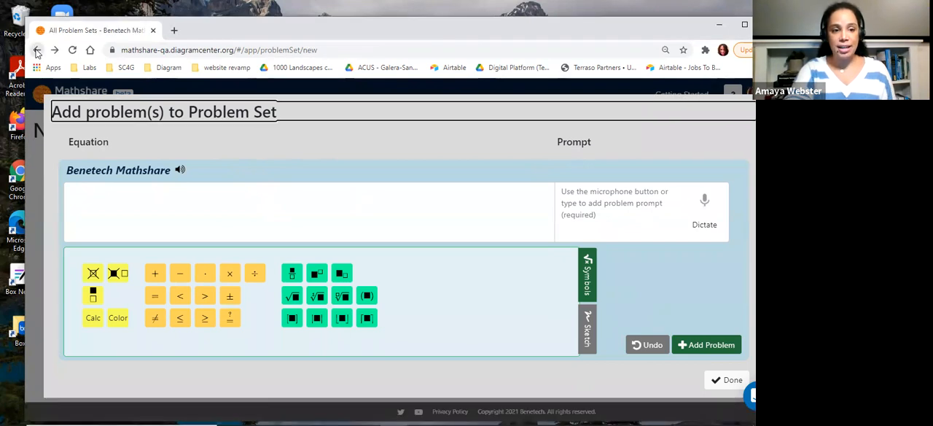
{"action": "left_click", "coordinate": [37, 50]}
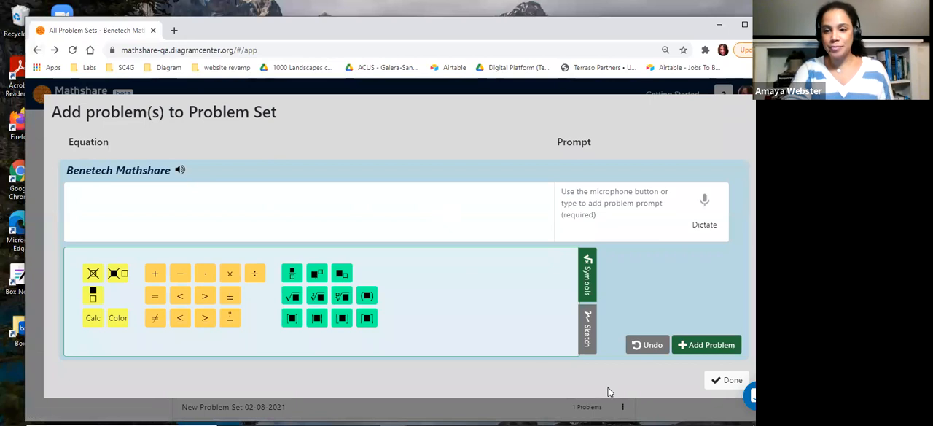
{"action": "left_click", "coordinate": [730, 382]}
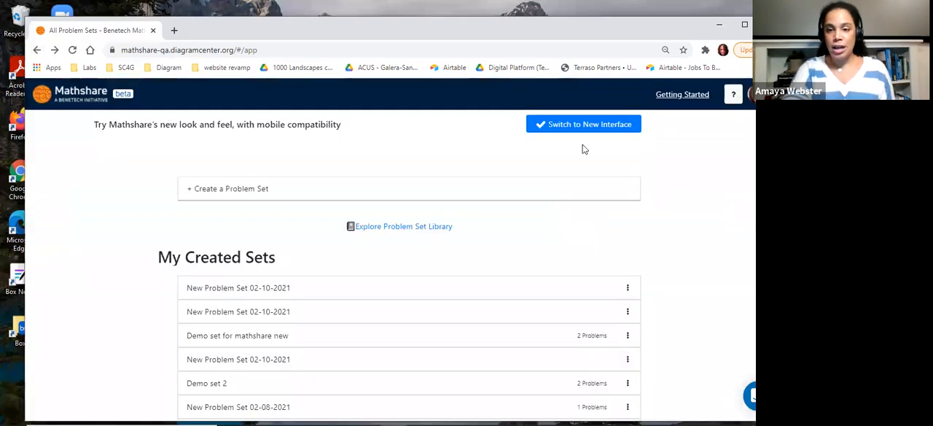
Create a problem set in the new interface and title it "Demo set for webinar"
{"action": "left_click", "coordinate": [576, 126]}
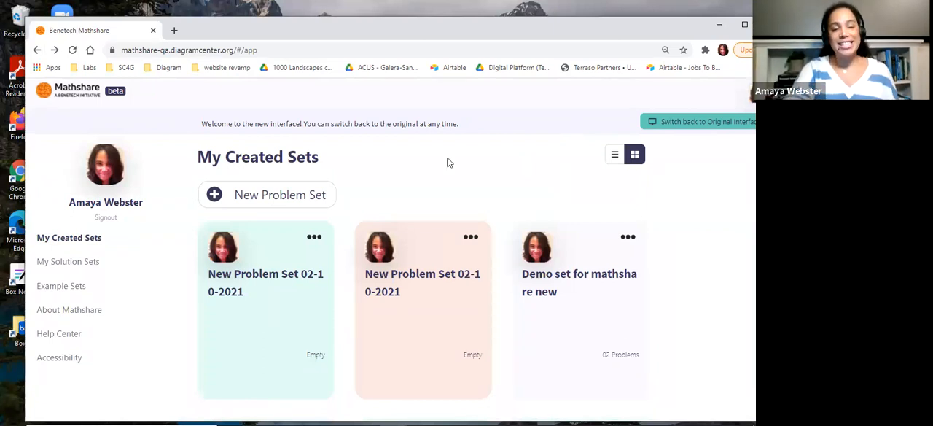
{"action": "left_click", "coordinate": [292, 200]}
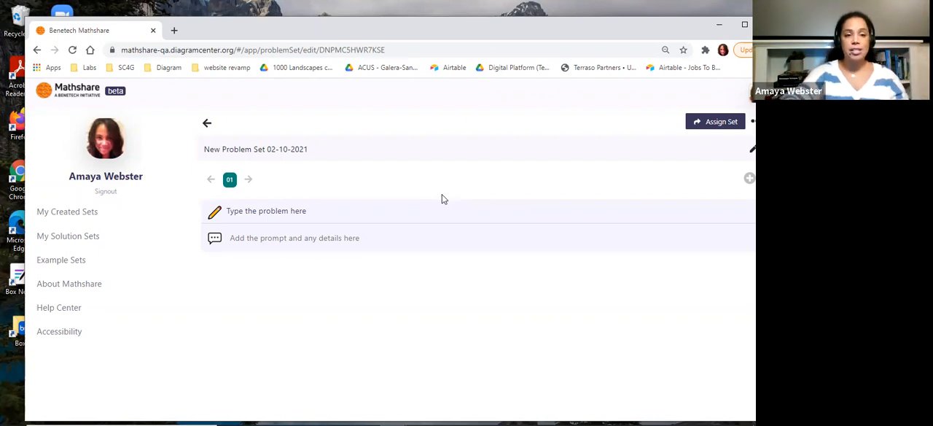
{"action": "triple_click", "coordinate": [310, 149]}
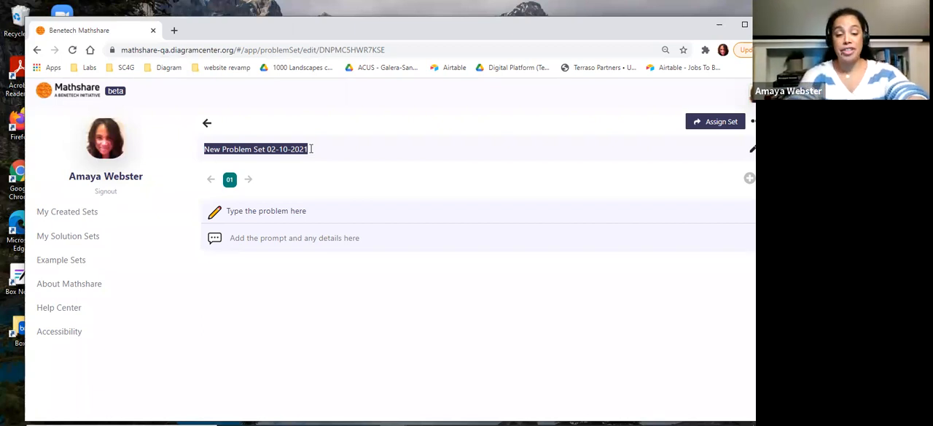
{"action": "type", "text": "Dem"}
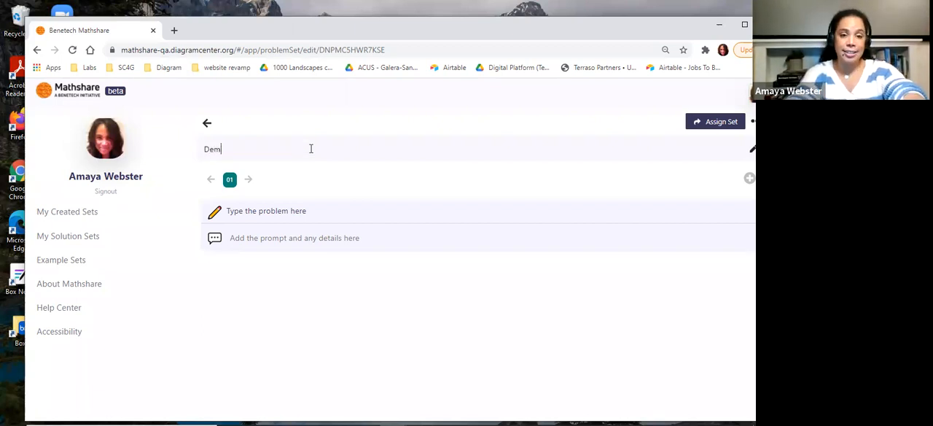
{"action": "type", "text": "o set for "}
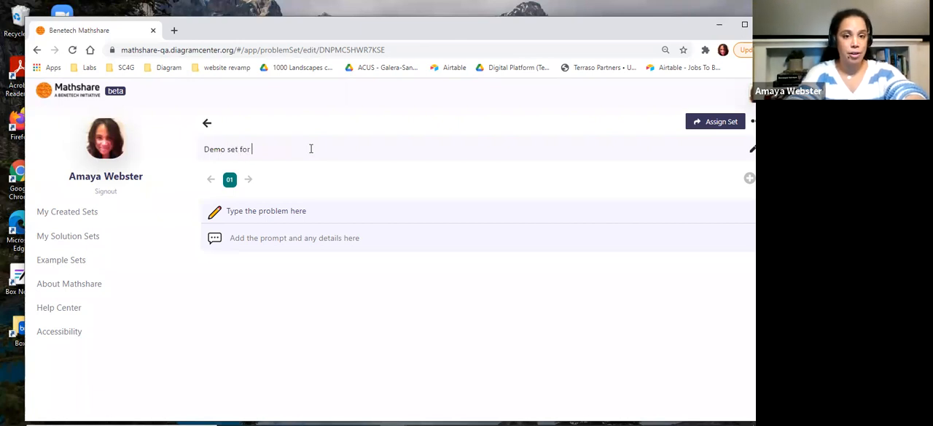
{"action": "type", "text": "webinar"}
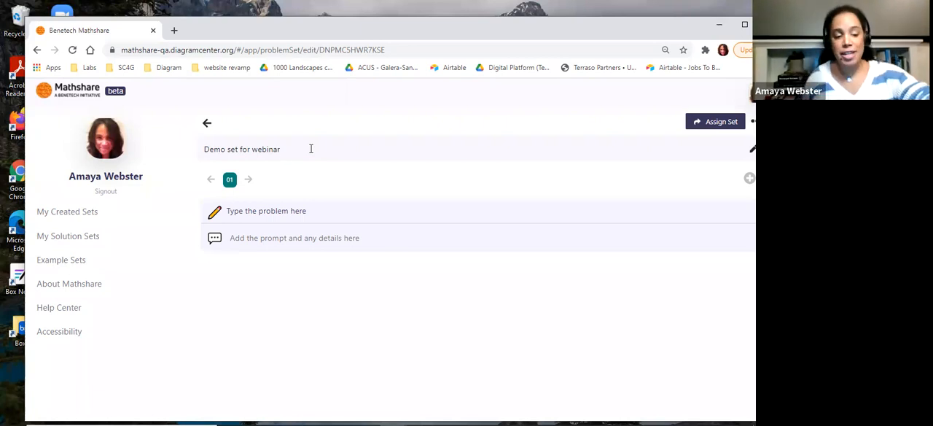
Enter the first problem as 45x − 36 = 987 and add the prompt "solve for x."
{"action": "left_click", "coordinate": [318, 202]}
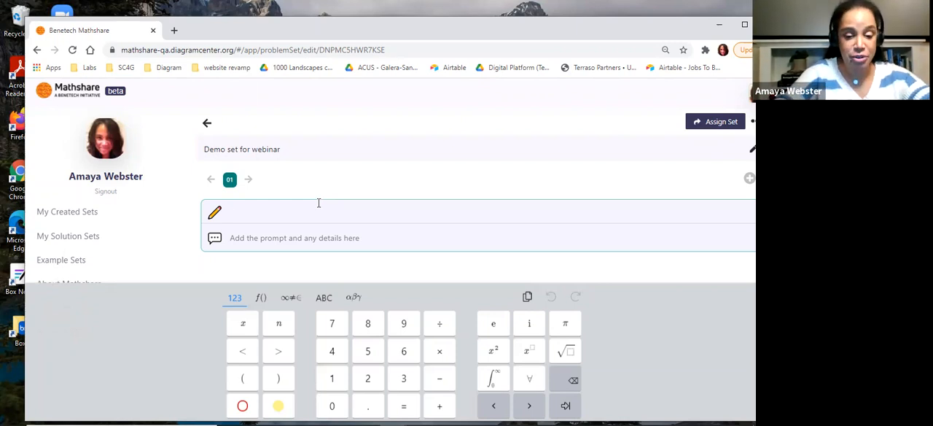
{"action": "type", "text": "45x"}
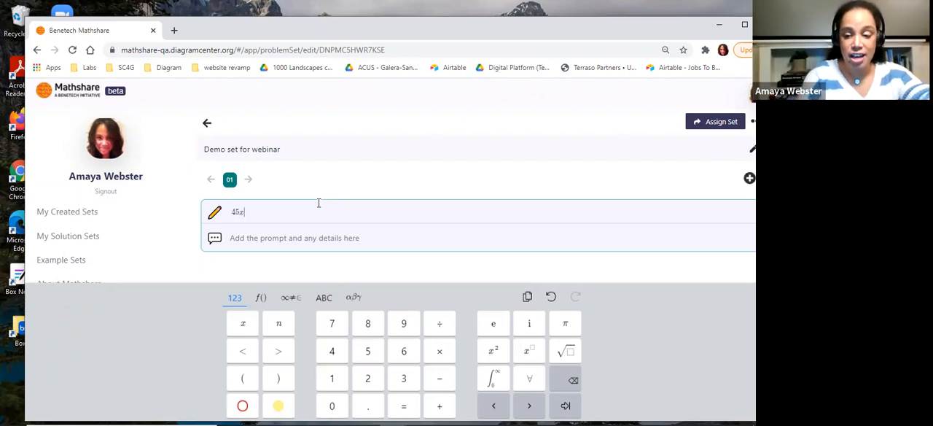
{"action": "type", "text": "-36="}
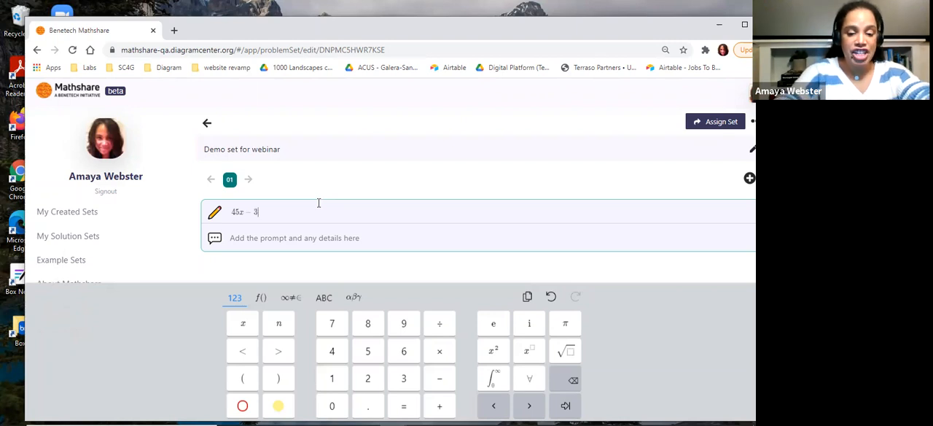
{"action": "type", "text": "987"}
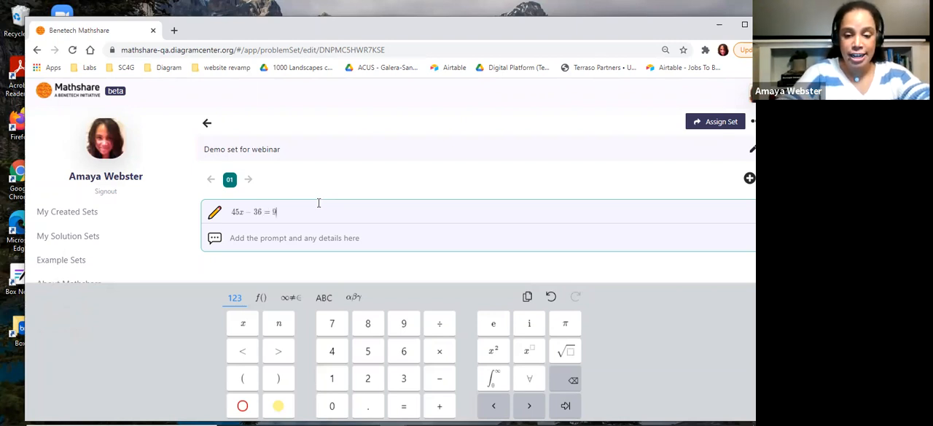
{"action": "left_click", "coordinate": [313, 244]}
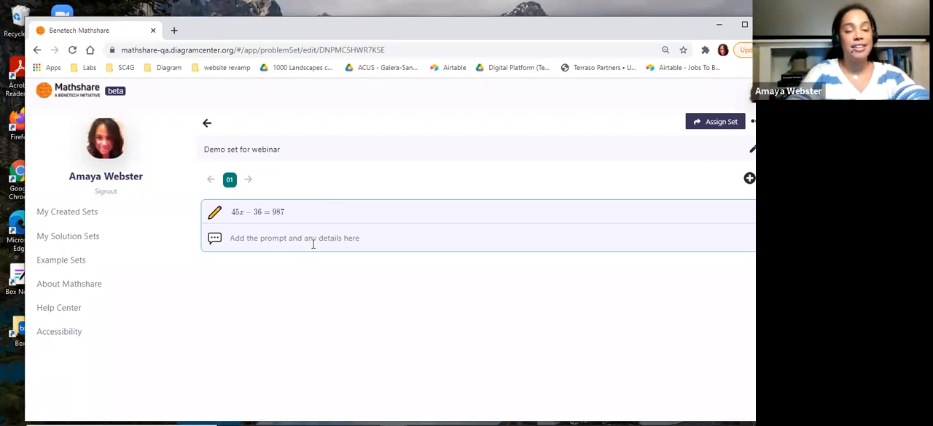
{"action": "type", "text": "solve i"}
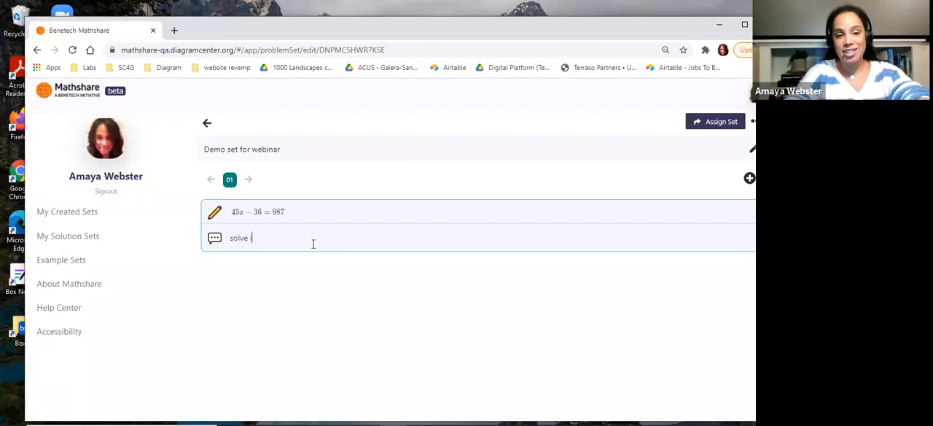
{"action": "type", "text": "or x."}
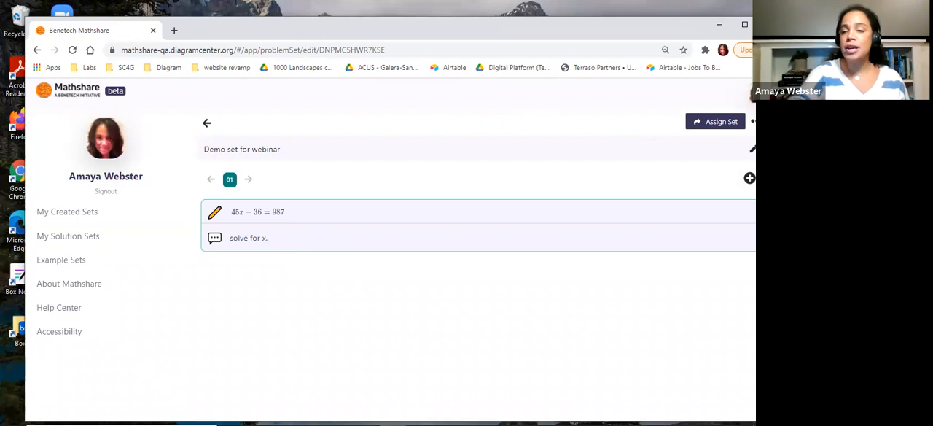
Add a second problem to the set and enter the equation 45x − 78y = 279
{"action": "left_click", "coordinate": [749, 177]}
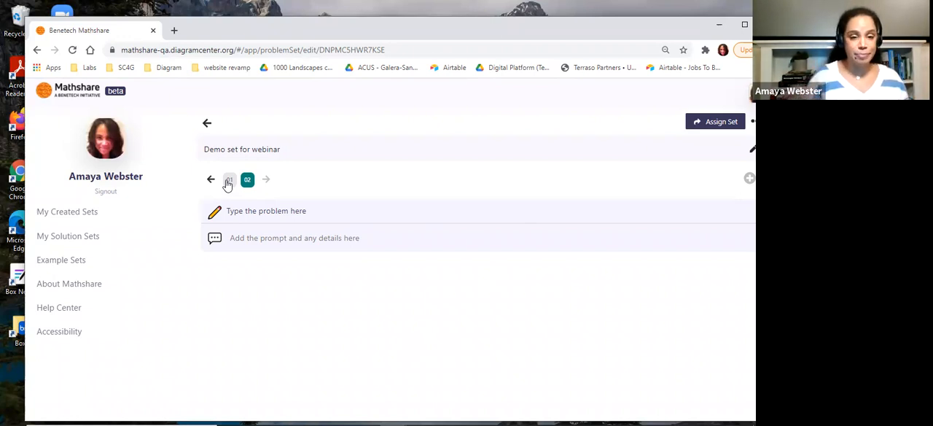
{"action": "left_click", "coordinate": [257, 217]}
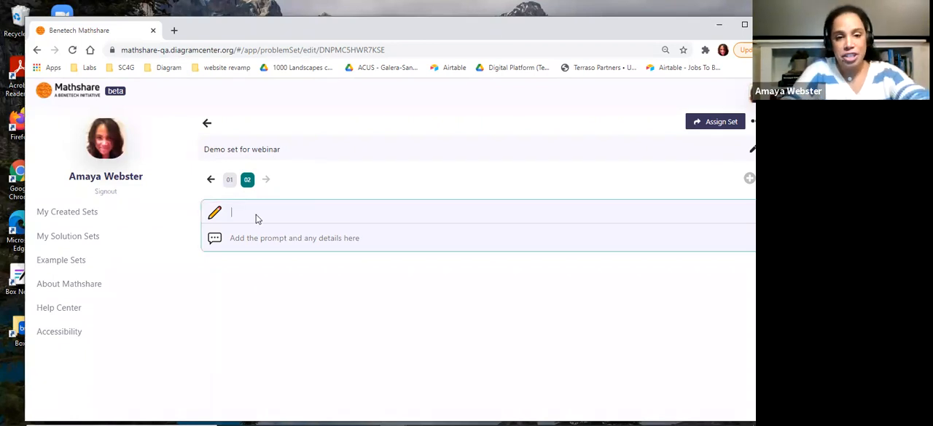
{"action": "type", "text": "45x"}
{"action": "type", "text": "-7"}
{"action": "type", "text": "y"}
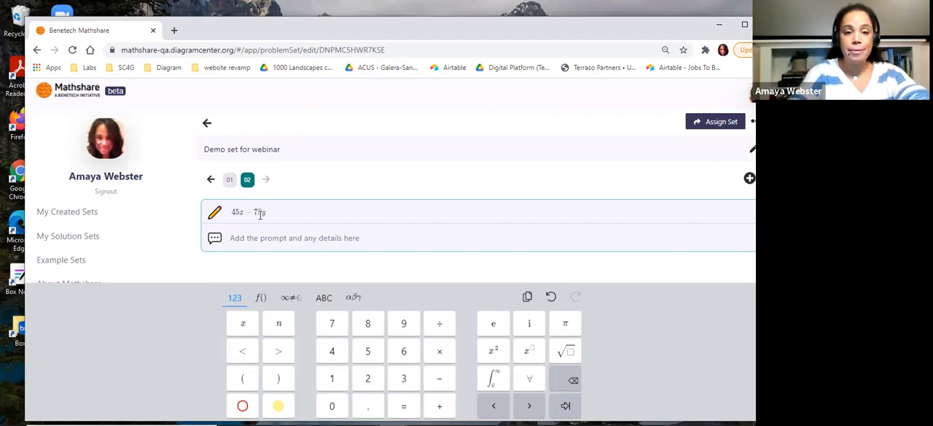
{"action": "type", "text": "=276"}
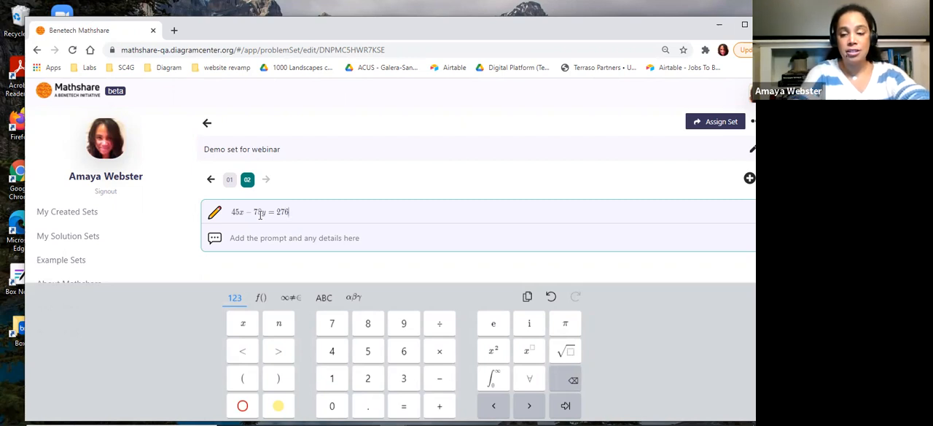
{"action": "key", "text": "BackSpace"}
{"action": "type", "text": "9"}
Give the second problem the prompt "solve for x in terms of y" and add a blank third problem
{"action": "left_click", "coordinate": [268, 239]}
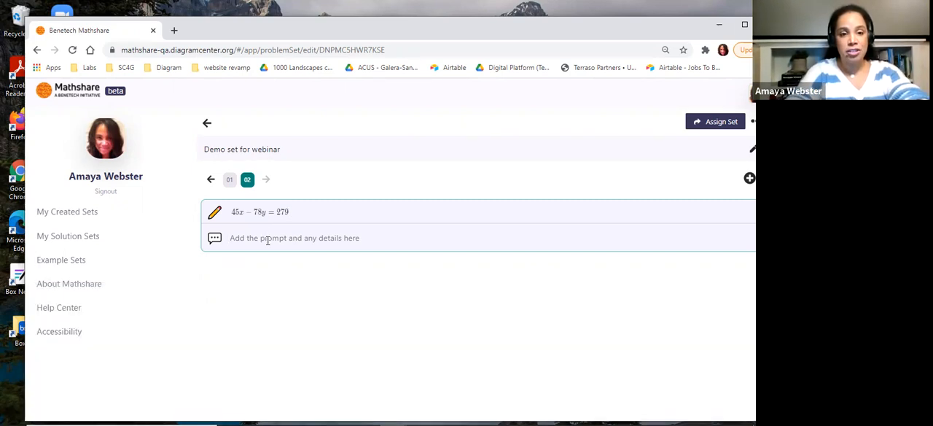
{"action": "type", "text": "solve for x"}
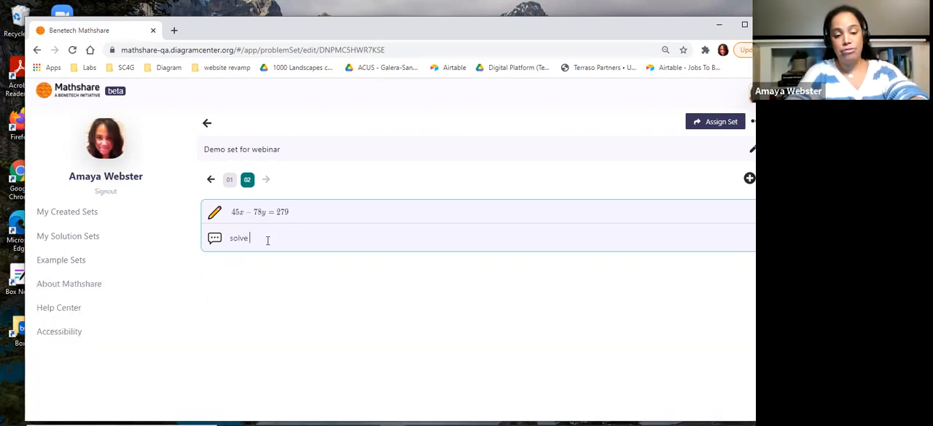
{"action": "type", "text": "erms of"}
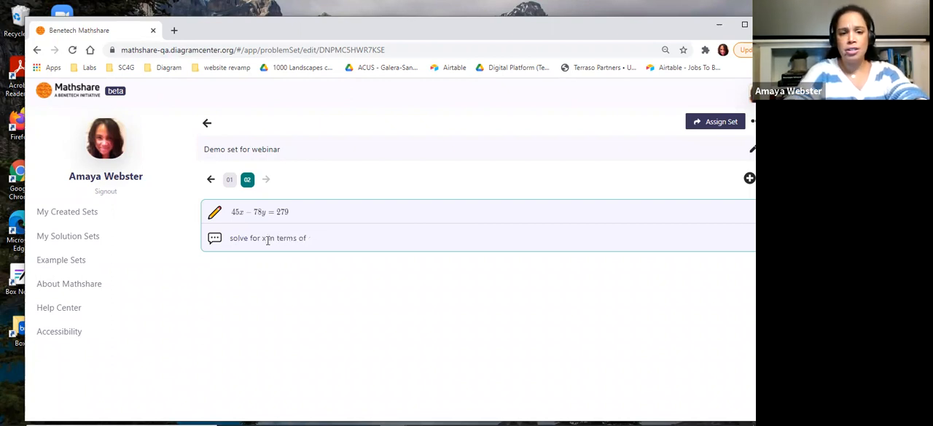
{"action": "type", "text": " ofy"}
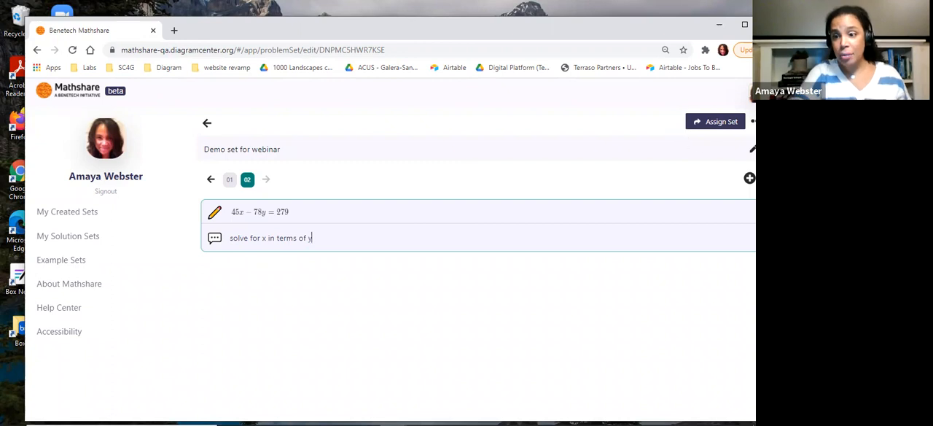
{"action": "left_click", "coordinate": [750, 178]}
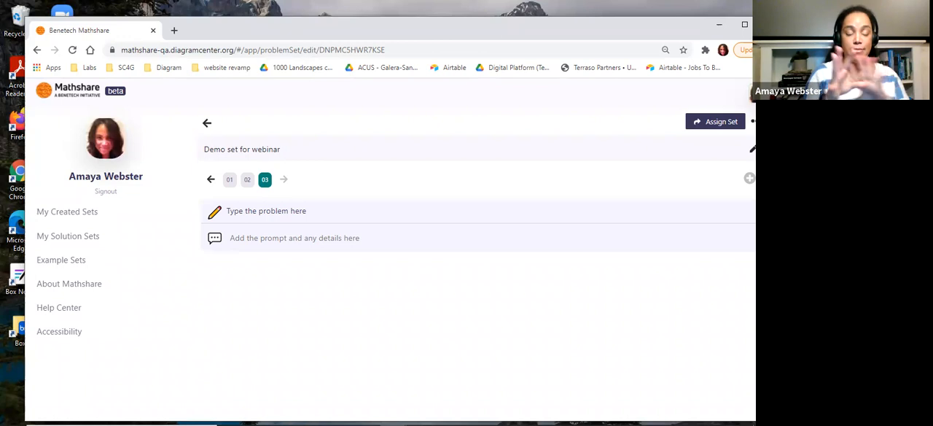
Start sharing the problem set to Google Classroom as a new assignment for the Mathshare class
{"action": "left_click", "coordinate": [716, 128]}
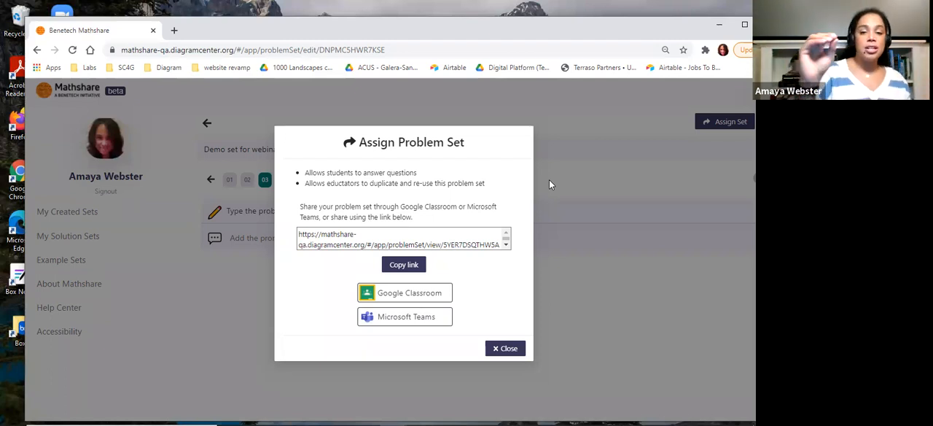
{"action": "left_click", "coordinate": [399, 294]}
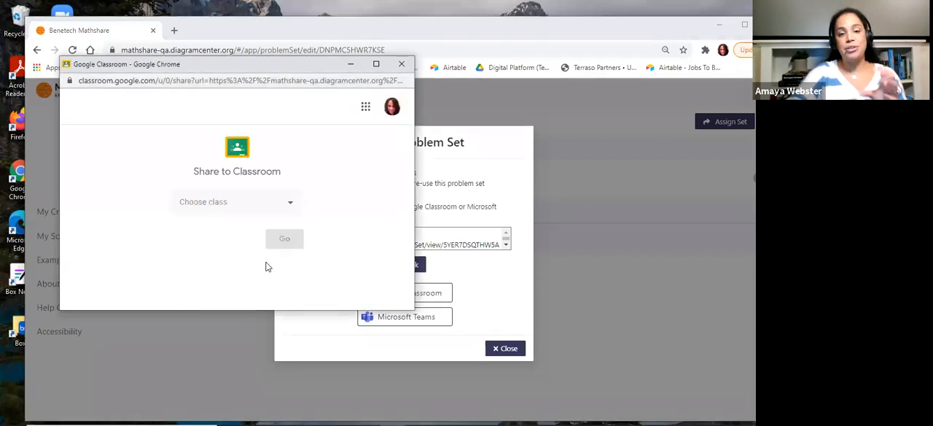
{"action": "left_click", "coordinate": [290, 207]}
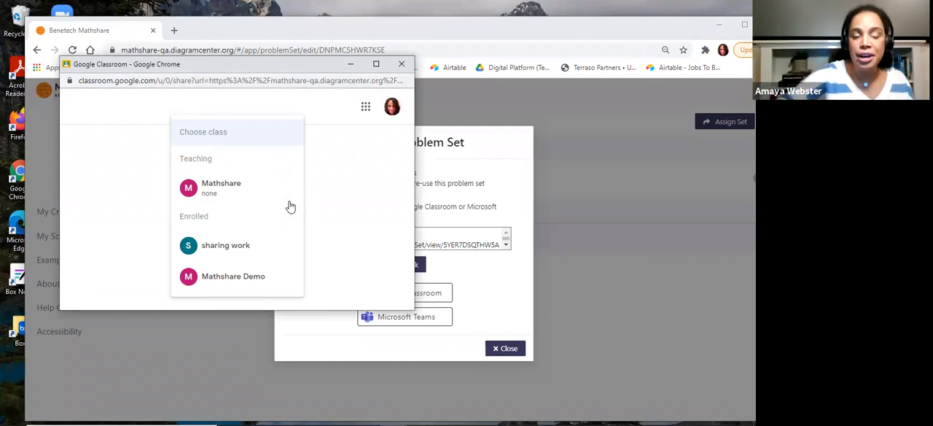
{"action": "left_click", "coordinate": [223, 190]}
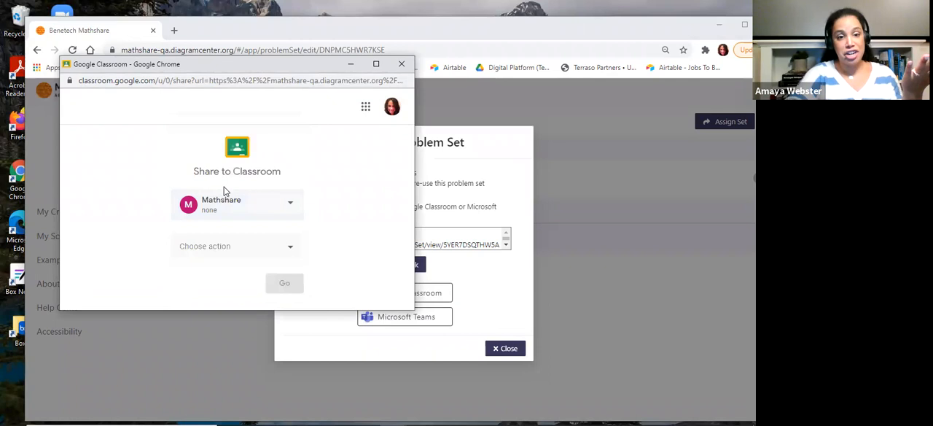
{"action": "left_click", "coordinate": [222, 248]}
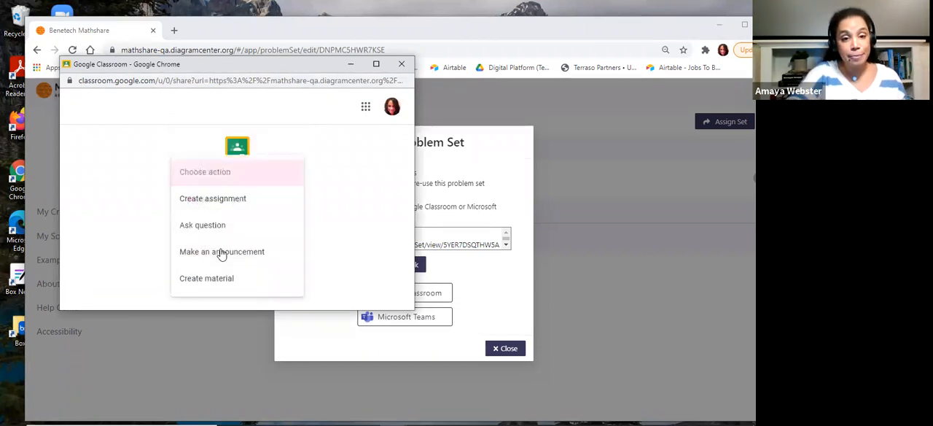
{"action": "left_click", "coordinate": [233, 200]}
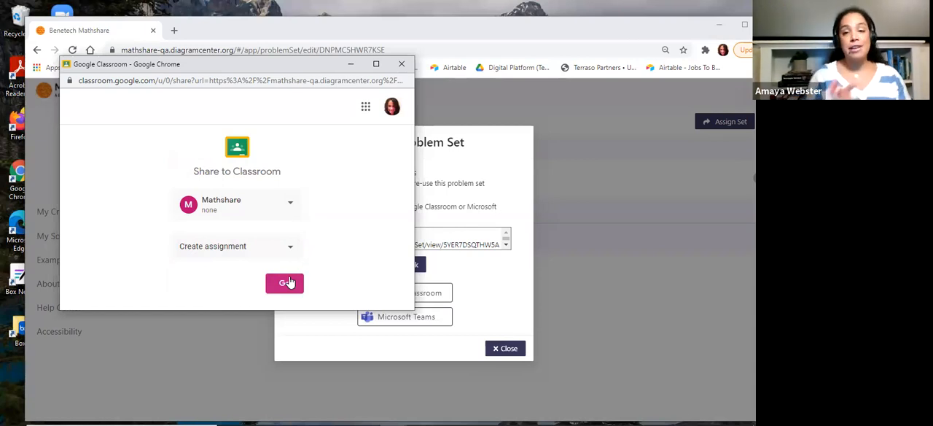
{"action": "left_click", "coordinate": [288, 282]}
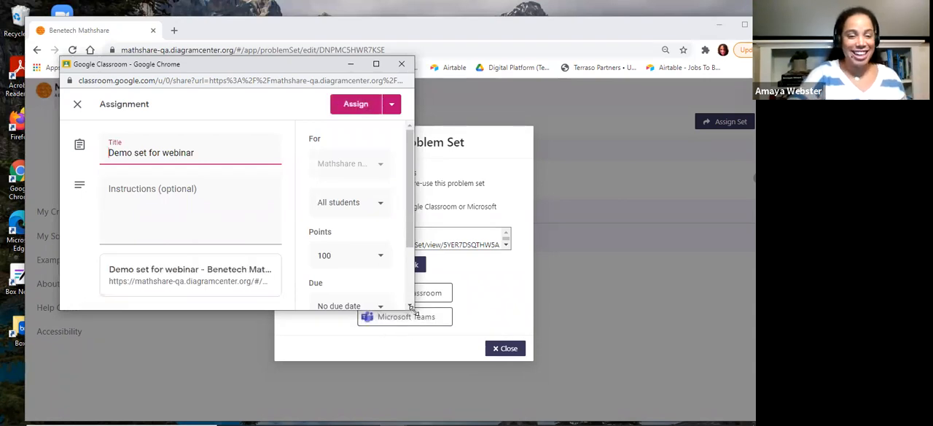
Enlarge the Google Classroom assignment form to view its settings, and close it and the sharing dialog without assigning
{"action": "left_click_drag", "start_coordinate": [414, 310], "coordinate": [600, 382]}
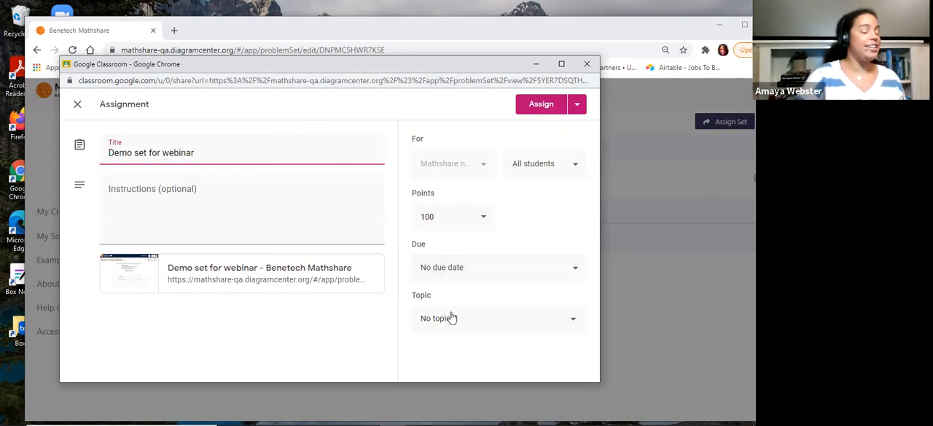
{"action": "left_click", "coordinate": [587, 64]}
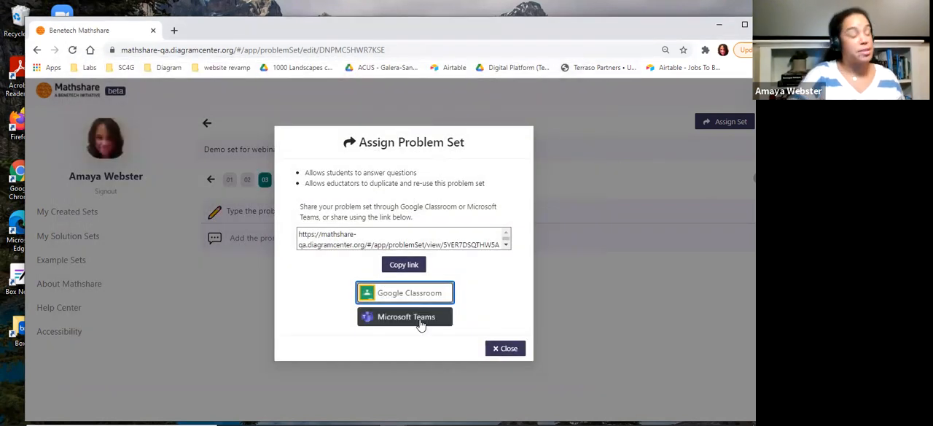
{"action": "left_click", "coordinate": [504, 348]}
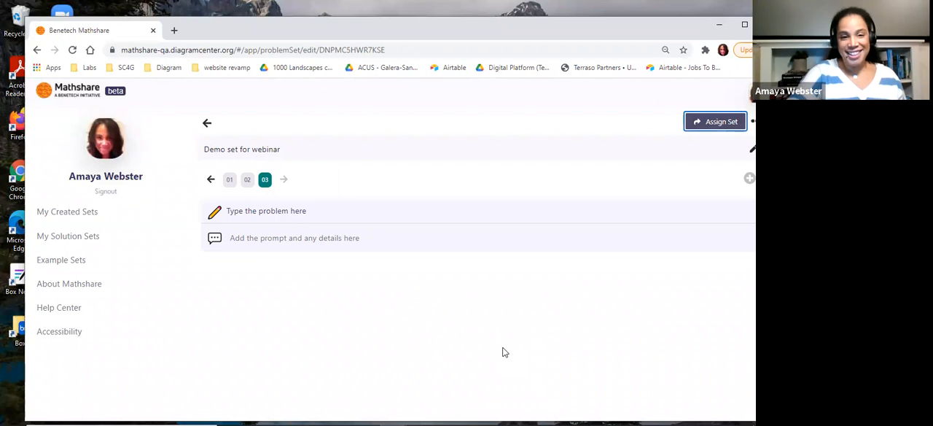
Return to the created sets and look over the created and solution set cards
{"action": "left_click", "coordinate": [206, 122]}
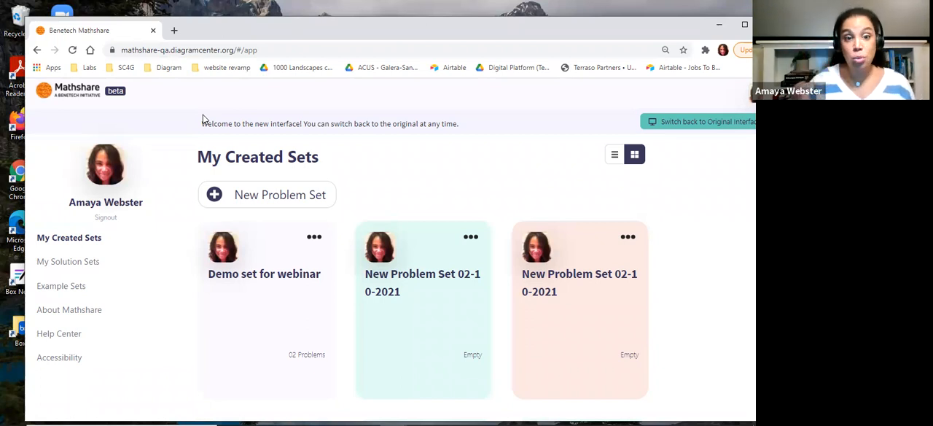
{"action": "scroll", "coordinate": [271, 315], "scroll_direction": "down", "scroll_amount": 3}
{"action": "scroll", "coordinate": [273, 316], "scroll_direction": "up", "scroll_amount": 3}
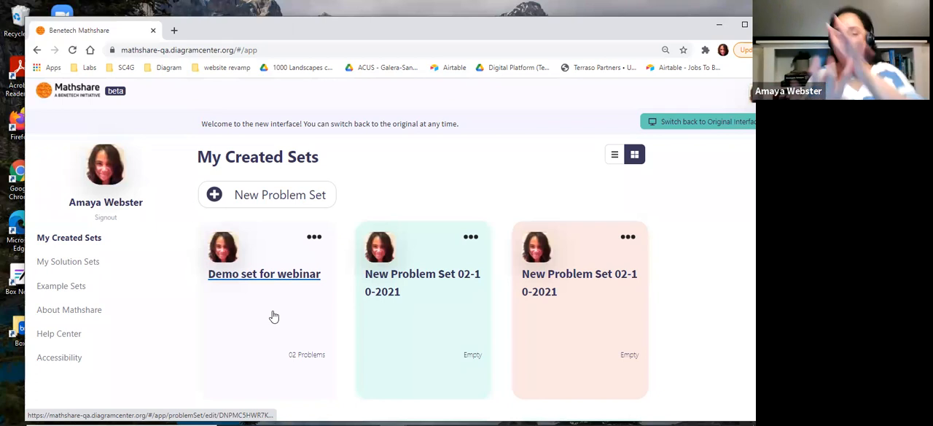
{"action": "scroll", "coordinate": [274, 316], "scroll_direction": "down", "scroll_amount": 8}
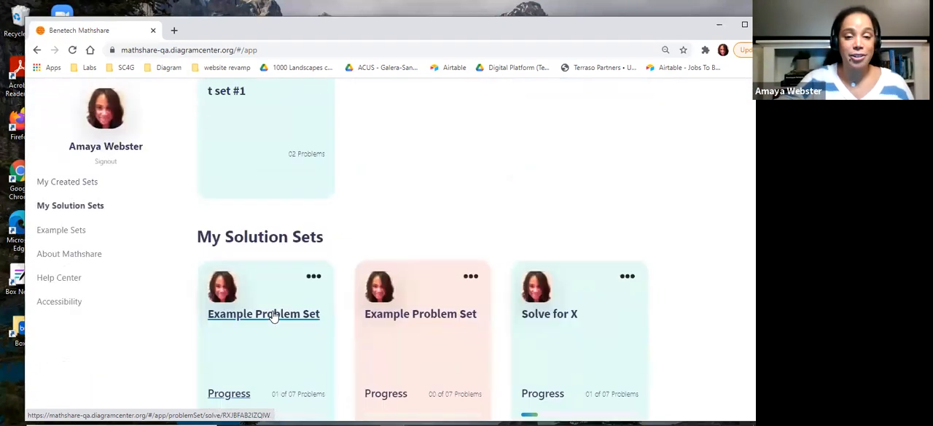
{"action": "scroll", "coordinate": [273, 316], "scroll_direction": "up", "scroll_amount": 8}
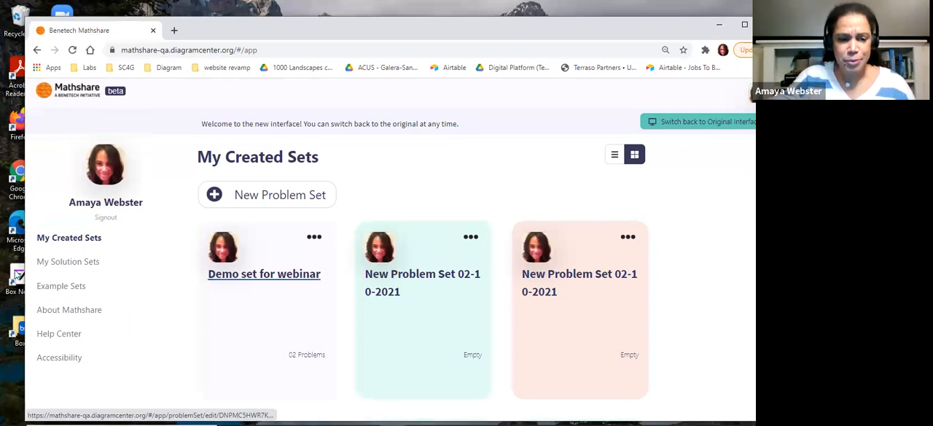
Open the first Example Problem Set under the solution sets and look through its problems
{"action": "left_click", "coordinate": [69, 263]}
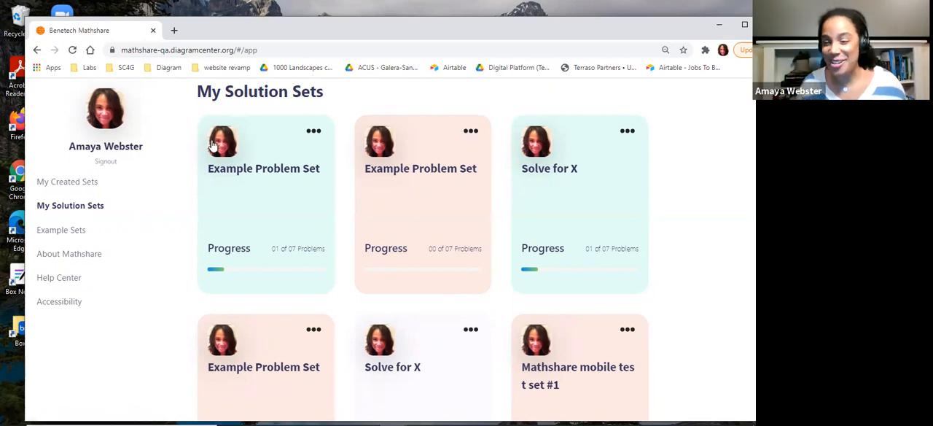
{"action": "left_click", "coordinate": [243, 178]}
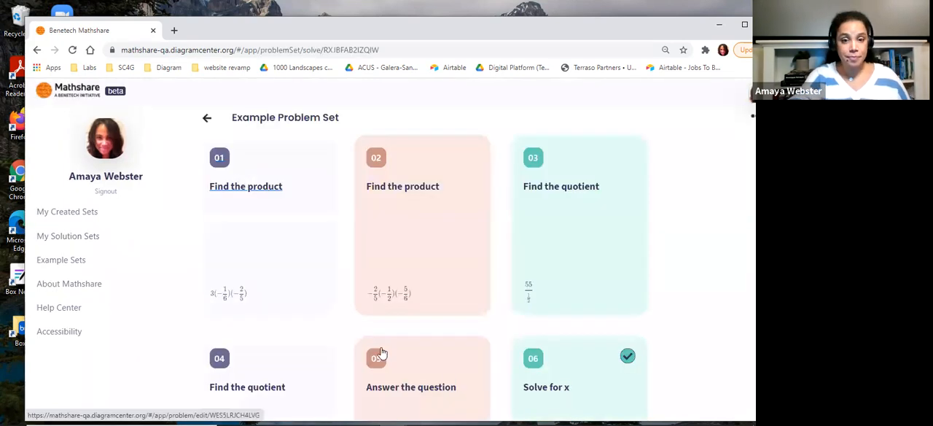
{"action": "scroll", "coordinate": [380, 353], "scroll_direction": "down", "scroll_amount": 2}
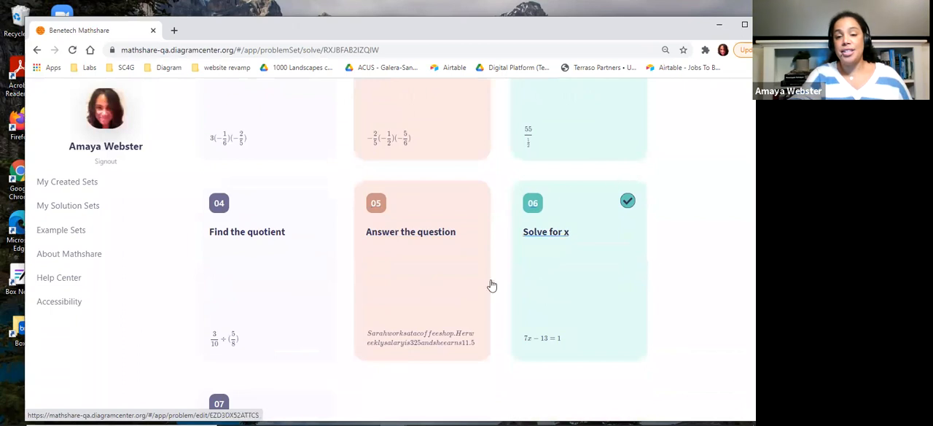
{"action": "scroll", "coordinate": [298, 198], "scroll_direction": "up", "scroll_amount": 2}
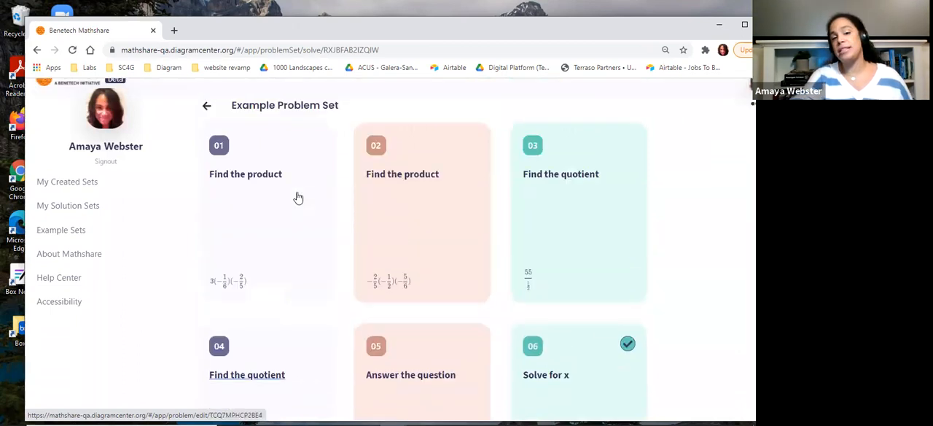
{"action": "scroll", "coordinate": [481, 252], "scroll_direction": "down", "scroll_amount": 3}
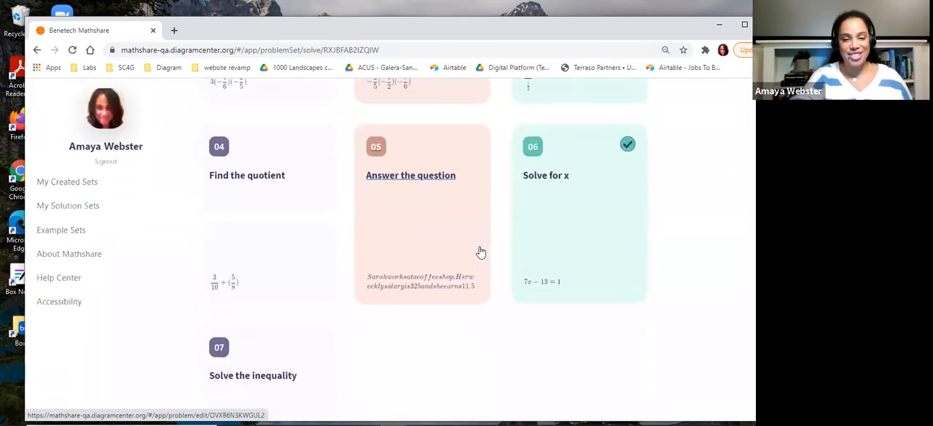
Open problem 06, "Solve for x", from the Example Problem Set and bring its worked steps into view
{"action": "scroll", "coordinate": [482, 252], "scroll_direction": "up", "scroll_amount": 1}
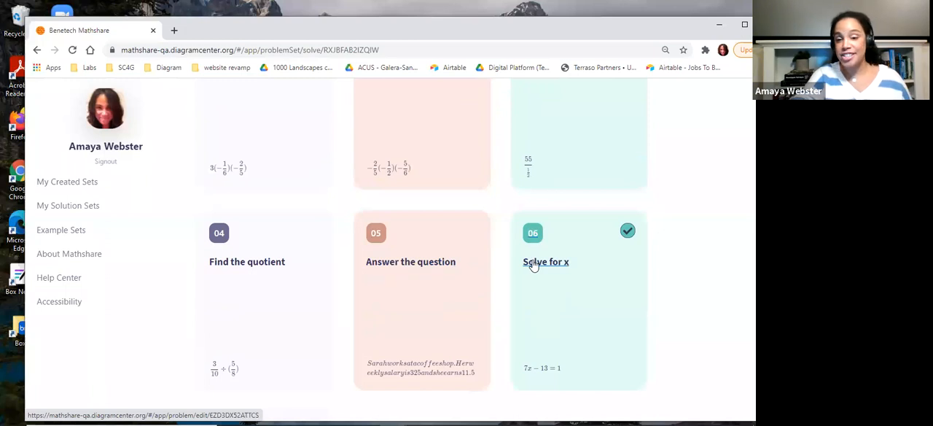
{"action": "left_click", "coordinate": [534, 264]}
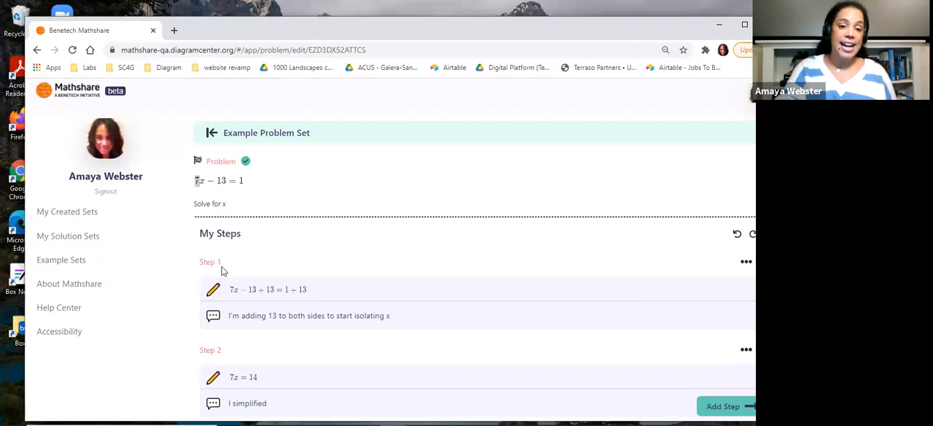
{"action": "scroll", "coordinate": [223, 270], "scroll_direction": "down", "scroll_amount": 2}
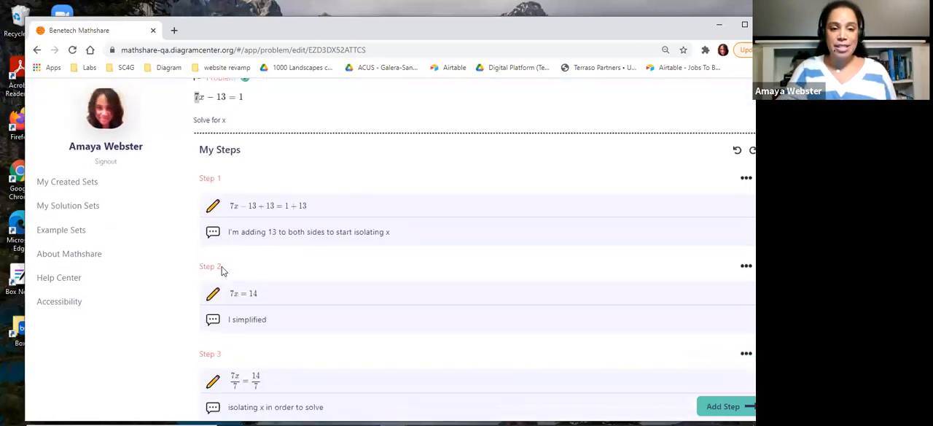
Replace the equation in Step 1 with the original problem, 7x − 13 = 1
{"action": "left_click", "coordinate": [236, 210]}
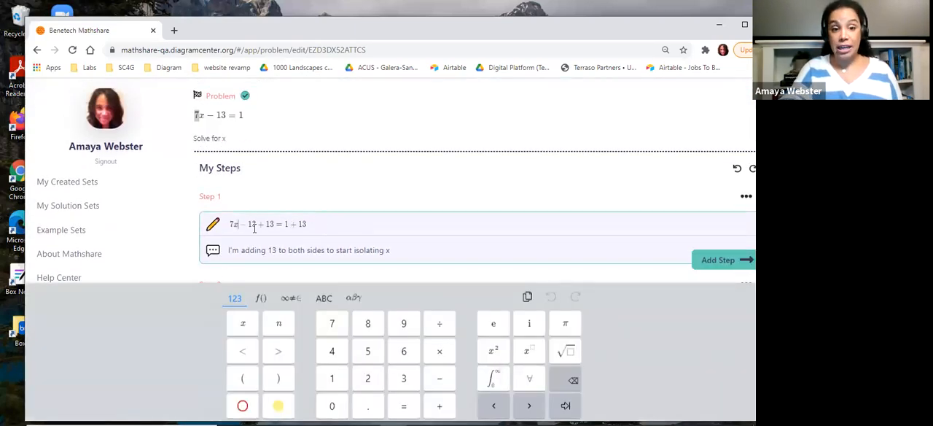
{"action": "scroll", "coordinate": [325, 241], "scroll_direction": "up", "scroll_amount": 1}
{"action": "left_click", "coordinate": [310, 249]}
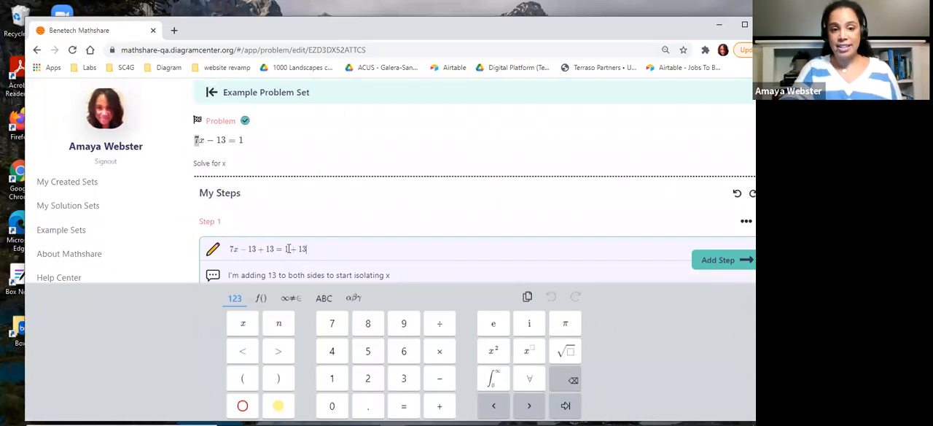
{"action": "left_click_drag", "start_coordinate": [230, 249], "coordinate": [318, 250]}
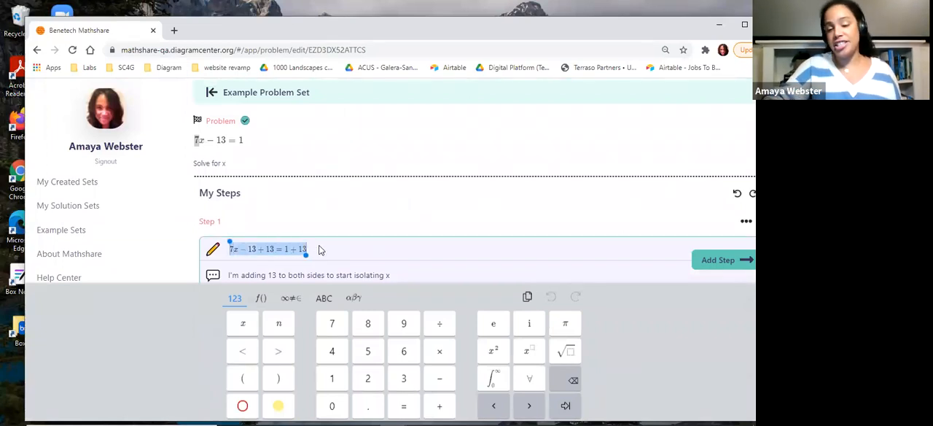
{"action": "key", "text": "BackSpace"}
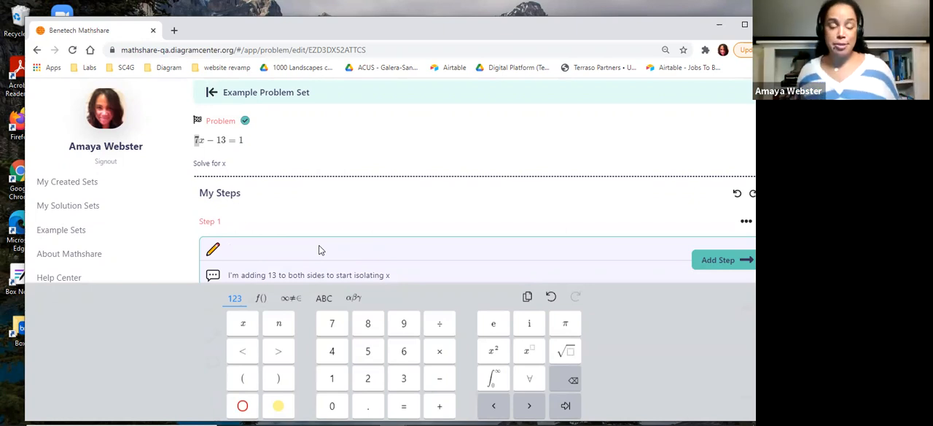
{"action": "type", "text": "7"}
{"action": "type", "text": "x-"}
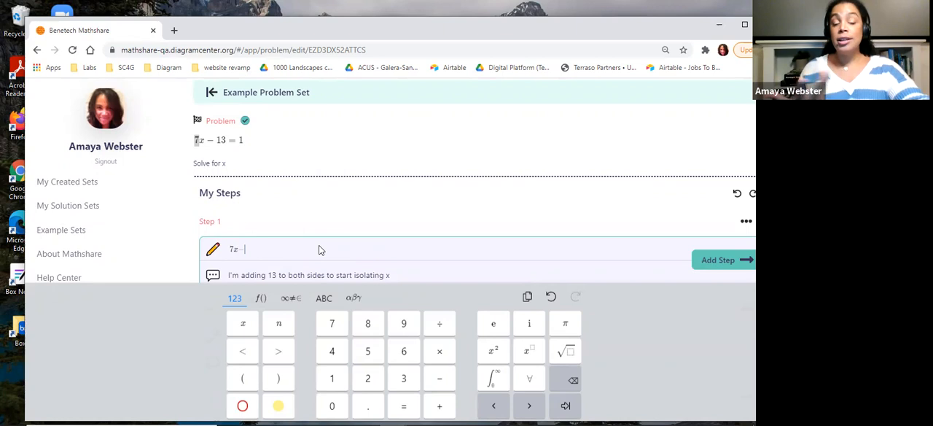
{"action": "type", "text": "13 "}
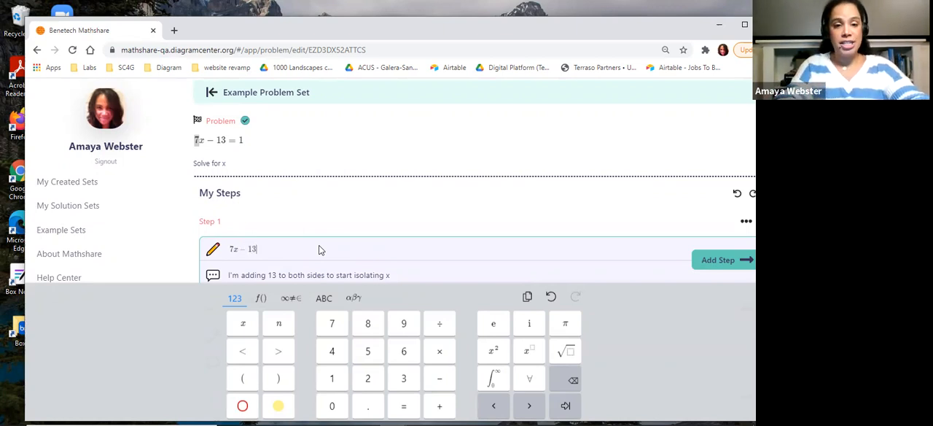
{"action": "type", "text": "= 1"}
Add + 13 to both sides of Step 1's equation so it reads 7x − 13 + 13 = 1 + 13
{"action": "left_click", "coordinate": [258, 250]}
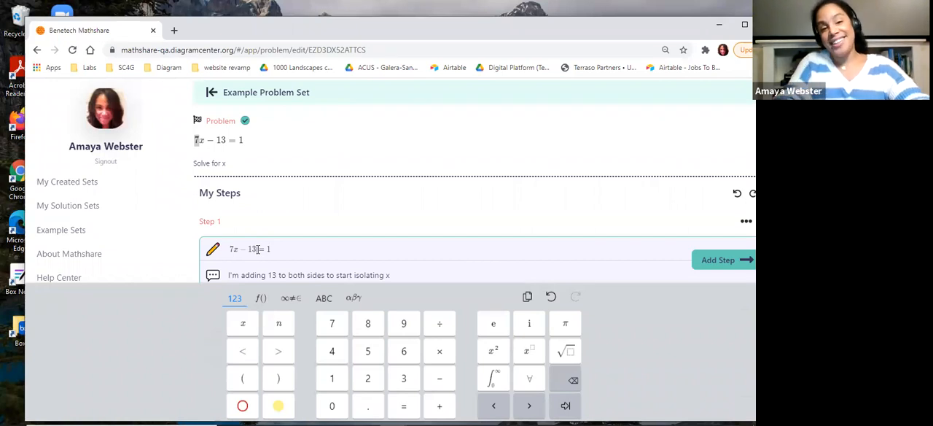
{"action": "type", "text": "+ "}
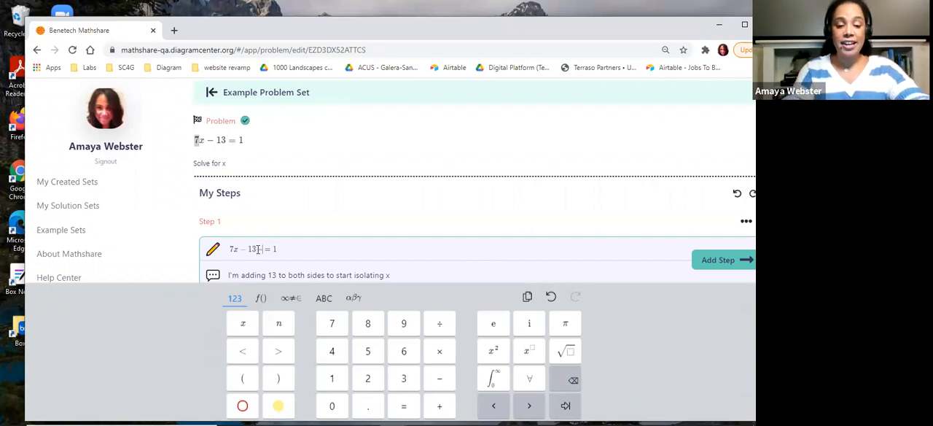
{"action": "type", "text": "13"}
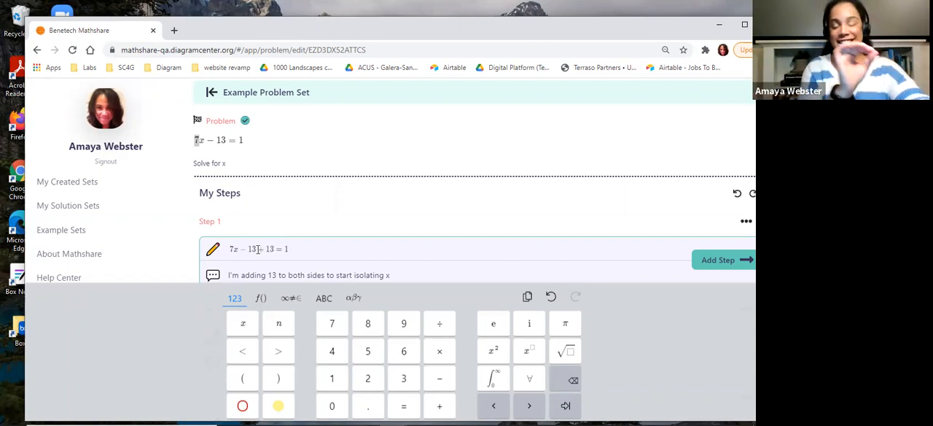
{"action": "left_click", "coordinate": [292, 250]}
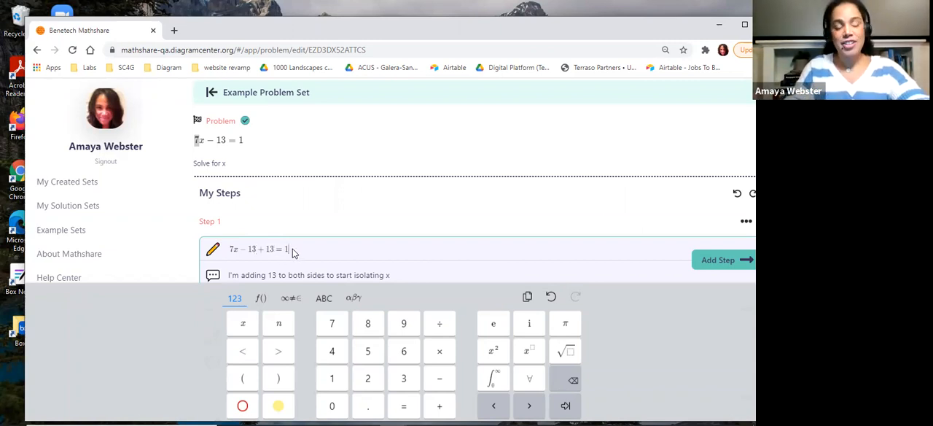
{"action": "type", "text": "+ 13"}
{"action": "key", "text": "Return"}
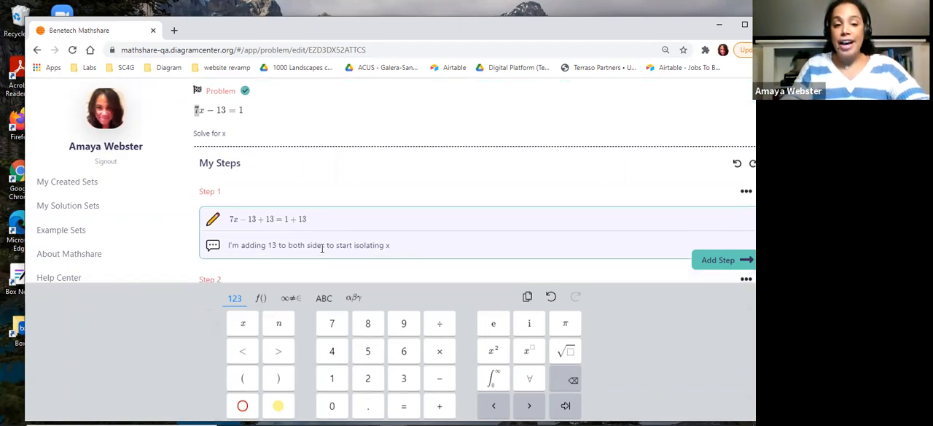
Replace Step 1's explanation with "I'm adding 13 to both side to isolate x so I can solve for it."
{"action": "left_click", "coordinate": [365, 246]}
{"action": "left_click_drag", "start_coordinate": [397, 247], "coordinate": [210, 256]}
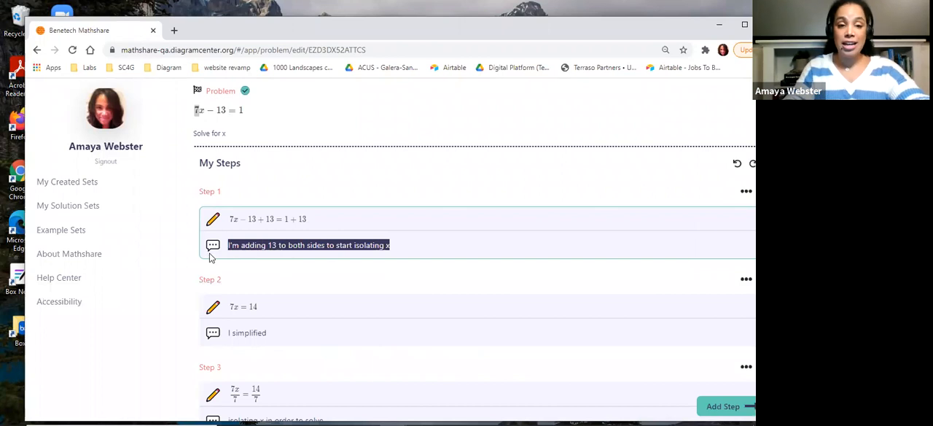
{"action": "key", "text": "BackSpace"}
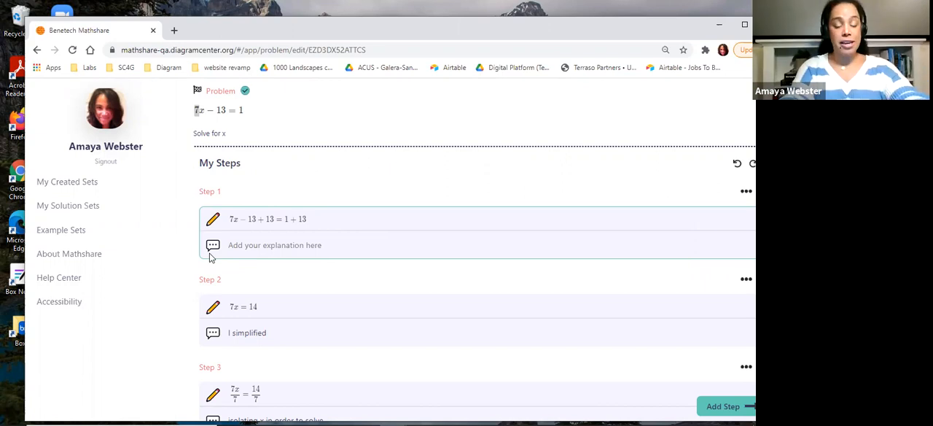
{"action": "left_click", "coordinate": [211, 257]}
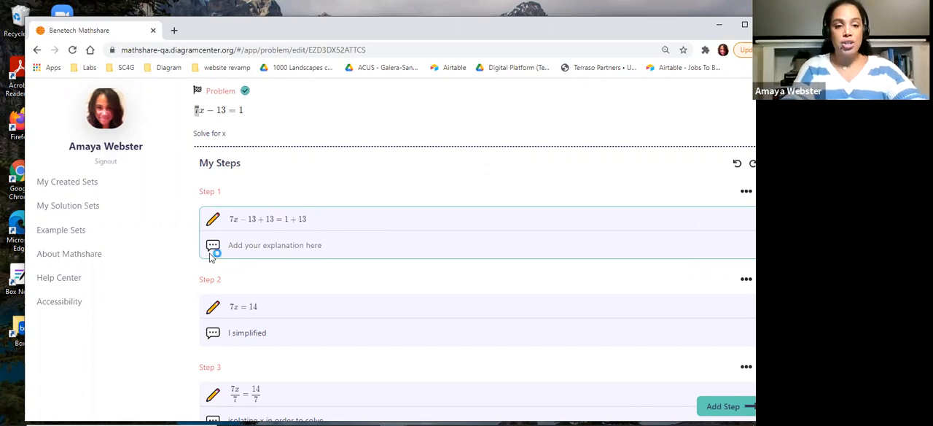
{"action": "type", "text": "I'm adding 13 to both side to isolate x so I can solve for it."}
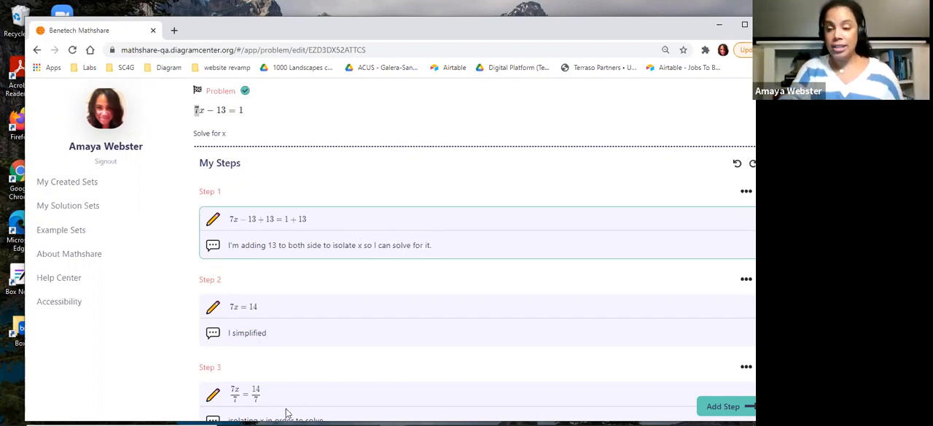
Add a new solution step after Step 1 and look over the updated list of steps
{"action": "left_click", "coordinate": [724, 408]}
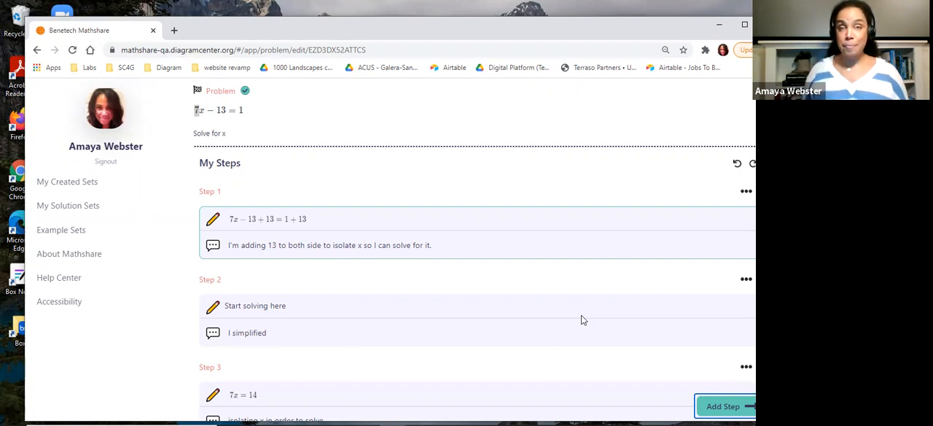
{"action": "scroll", "coordinate": [477, 292], "scroll_direction": "down", "scroll_amount": 6}
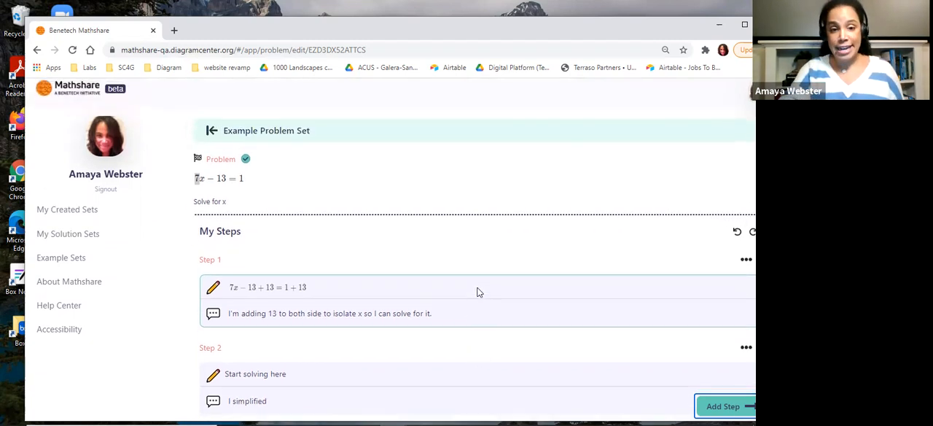
{"action": "scroll", "coordinate": [478, 291], "scroll_direction": "up", "scroll_amount": 4}
{"action": "scroll", "coordinate": [477, 291], "scroll_direction": "up", "scroll_amount": 3}
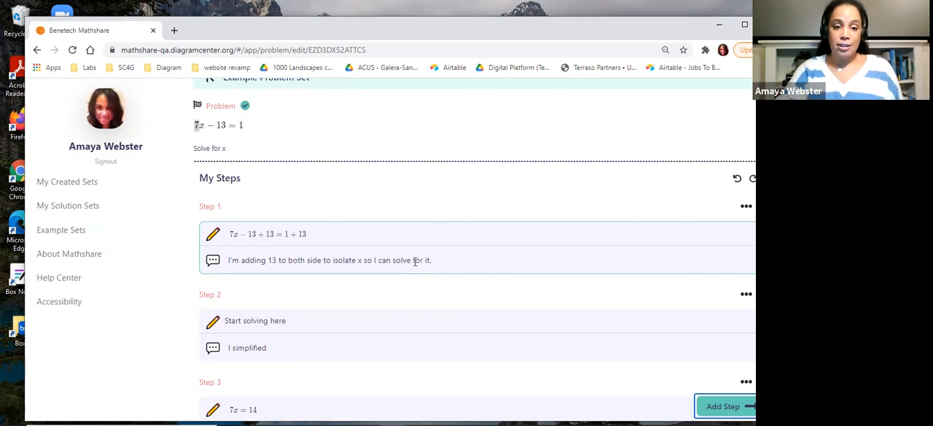
{"action": "scroll", "coordinate": [415, 262], "scroll_direction": "up", "scroll_amount": 1}
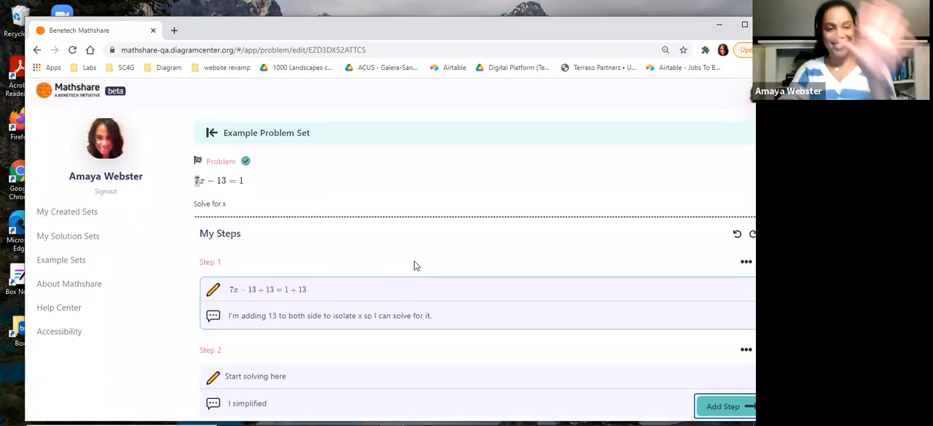
{"action": "scroll", "coordinate": [326, 306], "scroll_direction": "down", "scroll_amount": 3}
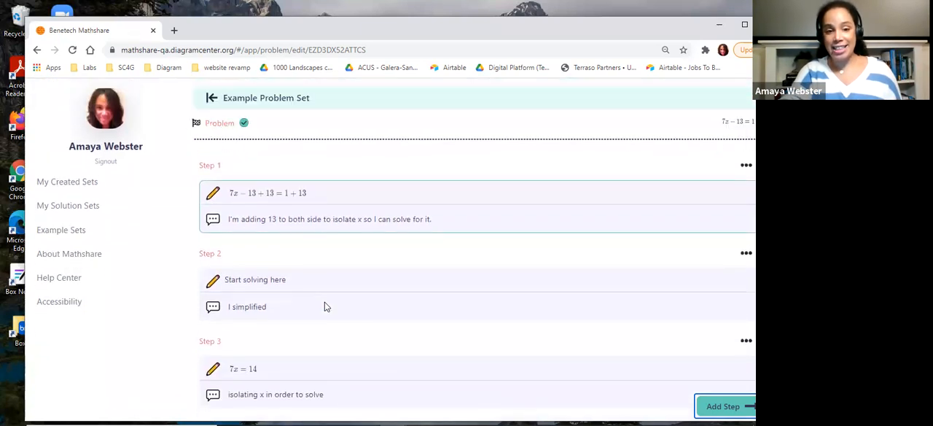
Enter the equation 7x = 14 in the empty Step 2, keeping its existing explanation
{"action": "left_click", "coordinate": [274, 278]}
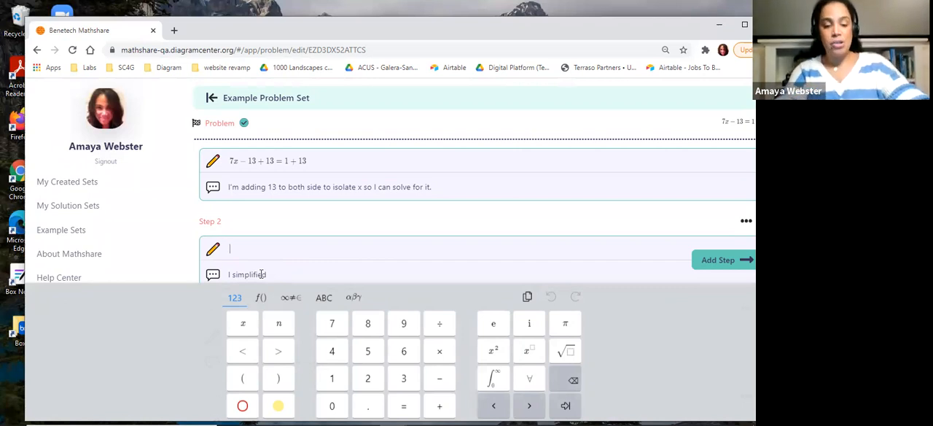
{"action": "type", "text": "7x "}
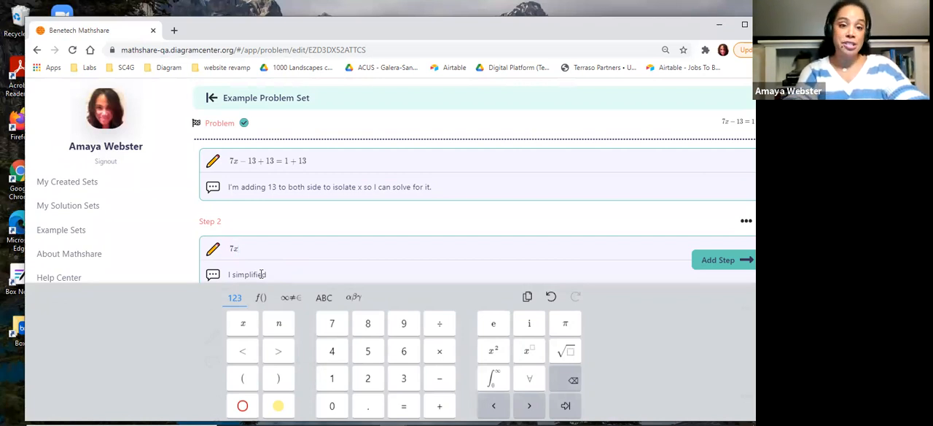
{"action": "type", "text": "= "}
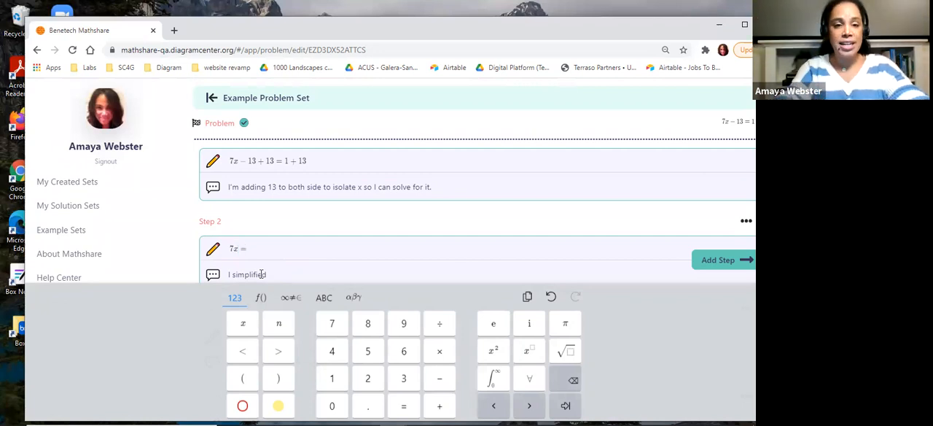
{"action": "type", "text": "14"}
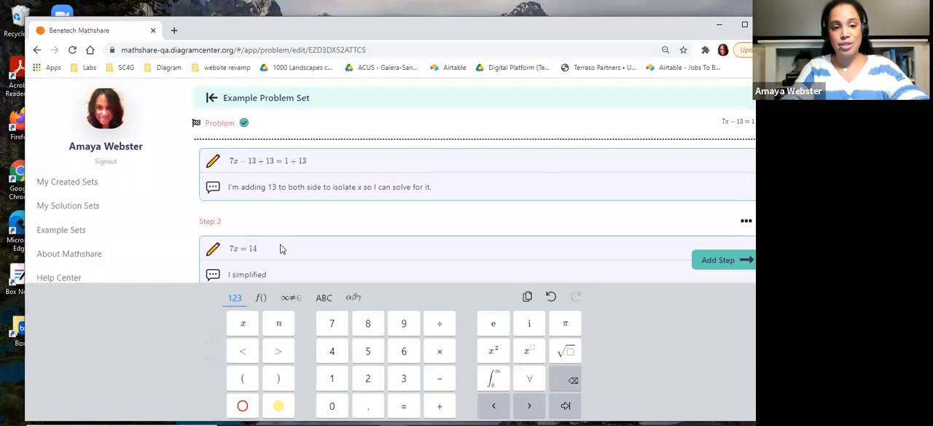
{"action": "left_click", "coordinate": [277, 274]}
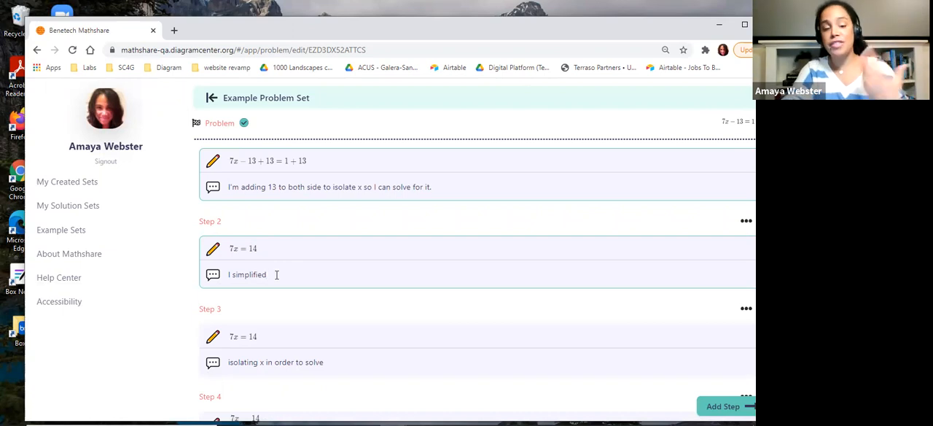
Edit the left side of Step 3's equation into a fraction with 7x over 7x/14
{"action": "scroll", "coordinate": [276, 274], "scroll_direction": "down", "scroll_amount": 2}
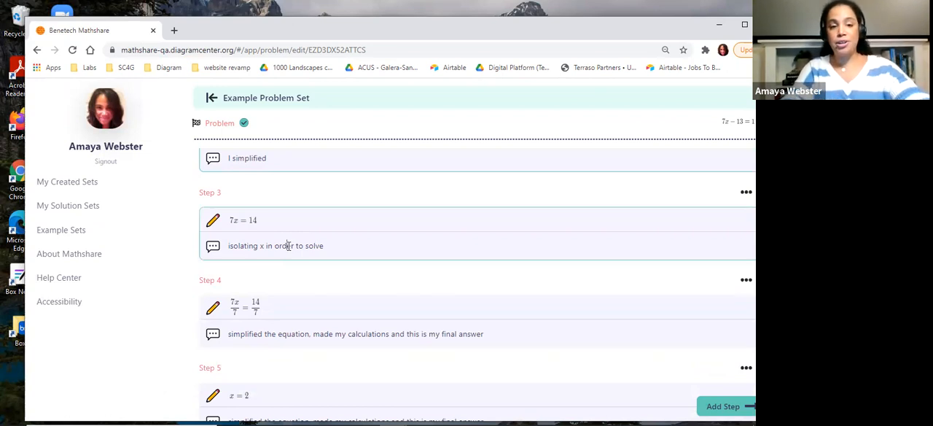
{"action": "scroll", "coordinate": [233, 208], "scroll_direction": "up", "scroll_amount": 1}
{"action": "scroll", "coordinate": [234, 208], "scroll_direction": "up", "scroll_amount": 2}
{"action": "scroll", "coordinate": [234, 208], "scroll_direction": "down", "scroll_amount": 1}
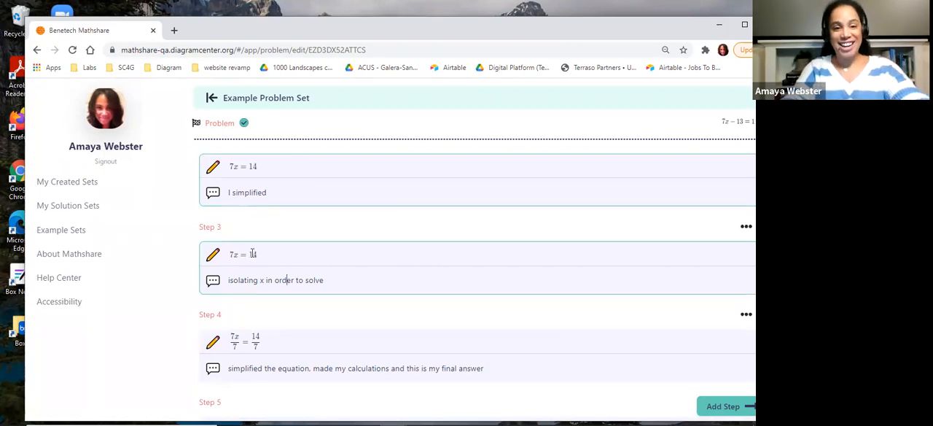
{"action": "left_click", "coordinate": [240, 252]}
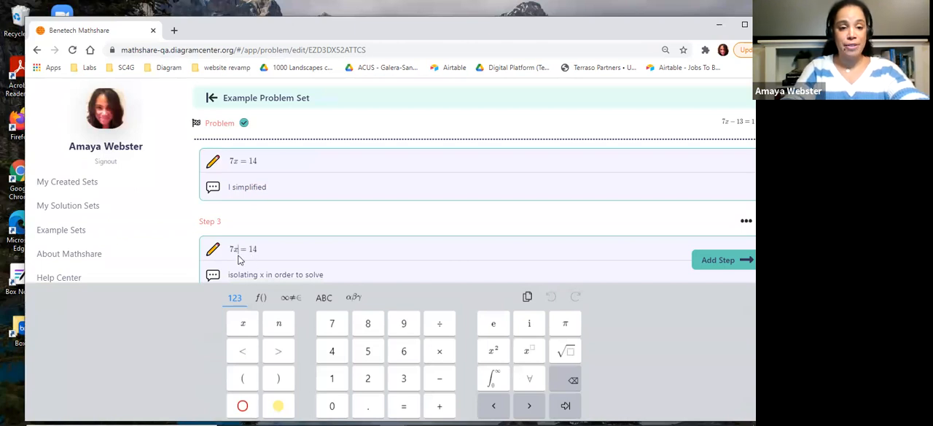
{"action": "type", "text": "/7"}
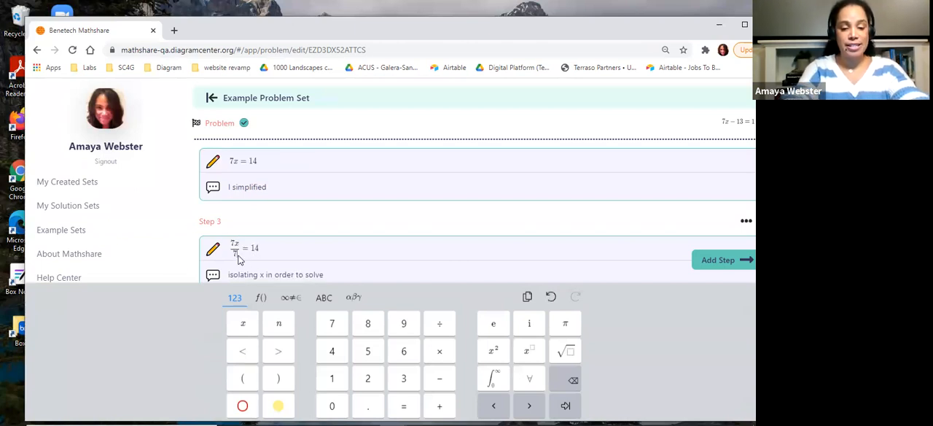
{"action": "type", "text": "/14"}
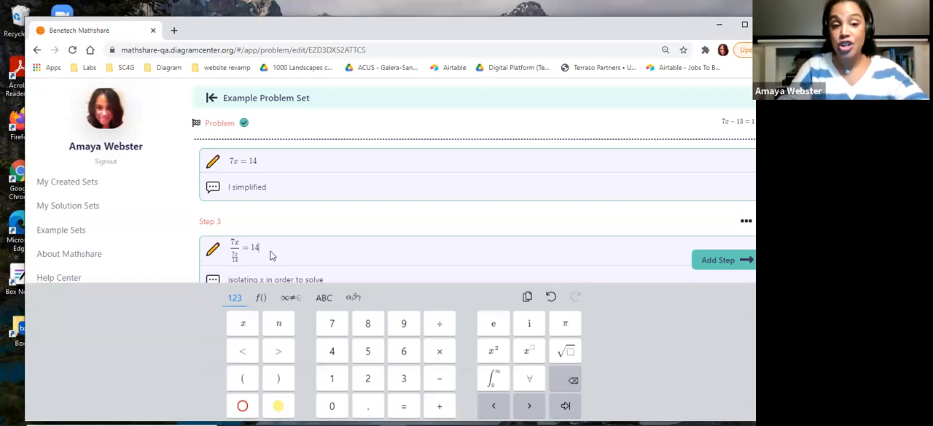
Replace Step 3's explanation with "Dividing both sides by 7 to isolate x in order to solve"
{"action": "left_click", "coordinate": [334, 279]}
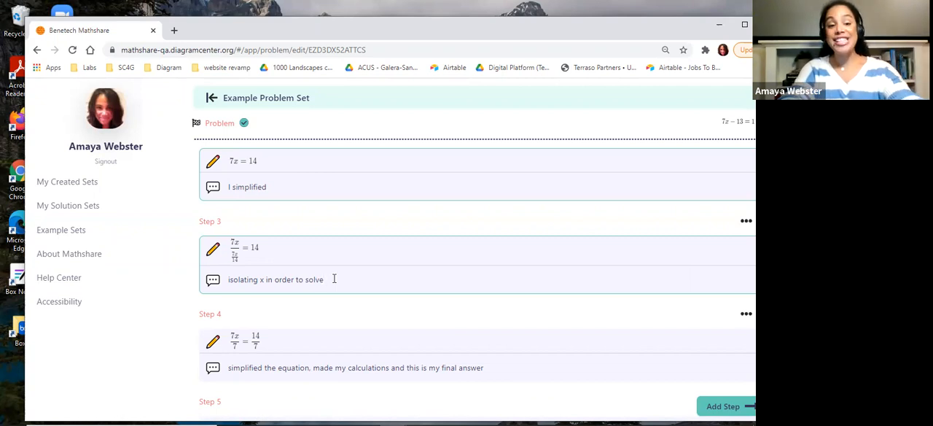
{"action": "left_click_drag", "start_coordinate": [334, 278], "coordinate": [197, 283]}
{"action": "key", "text": "BackSpace"}
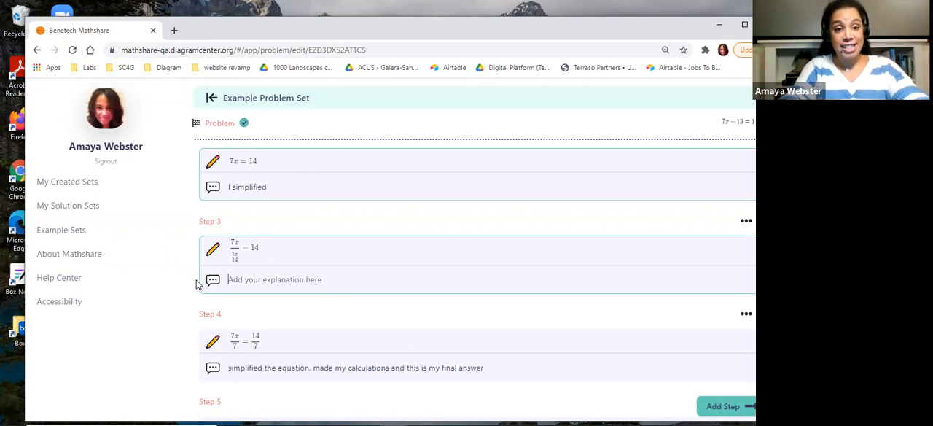
{"action": "type", "text": "Divi"}
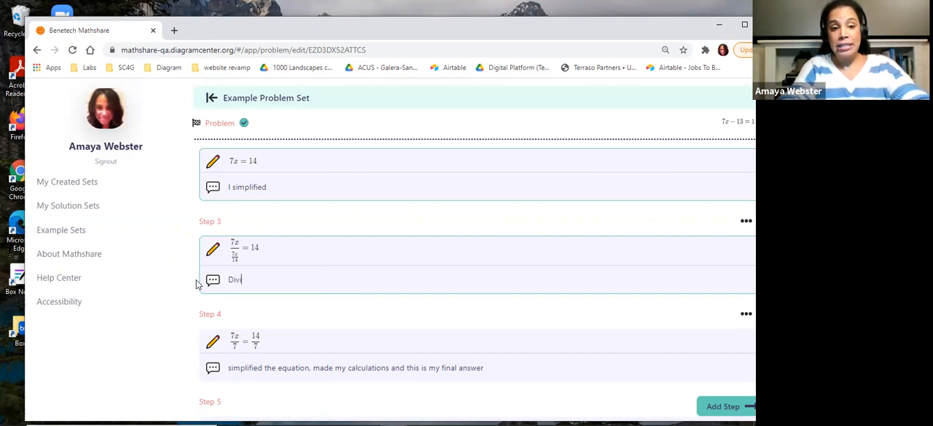
{"action": "type", "text": "ding both "}
{"action": "type", "text": "sides b"}
{"action": "type", "text": "y 7 to i"}
{"action": "type", "text": "solate in"}
{"action": "key", "text": "BackSpace"}
{"action": "key", "text": "BackSpace"}
{"action": "type", "text": "x "}
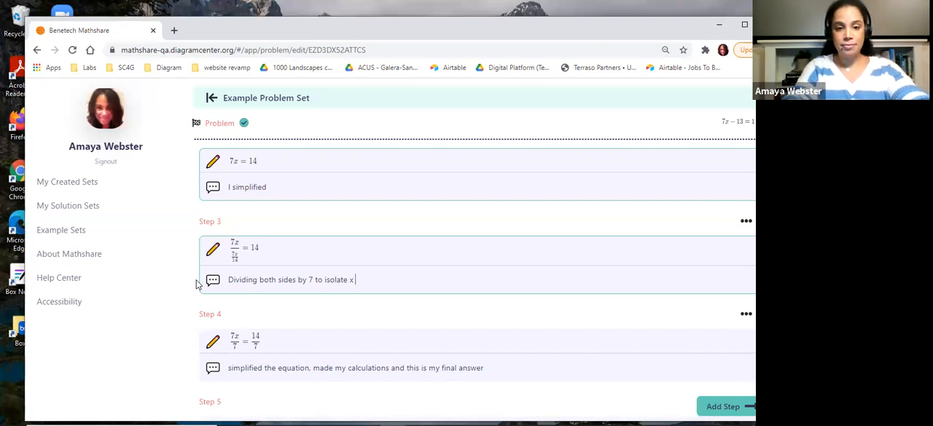
{"action": "type", "text": "in order to solve"}
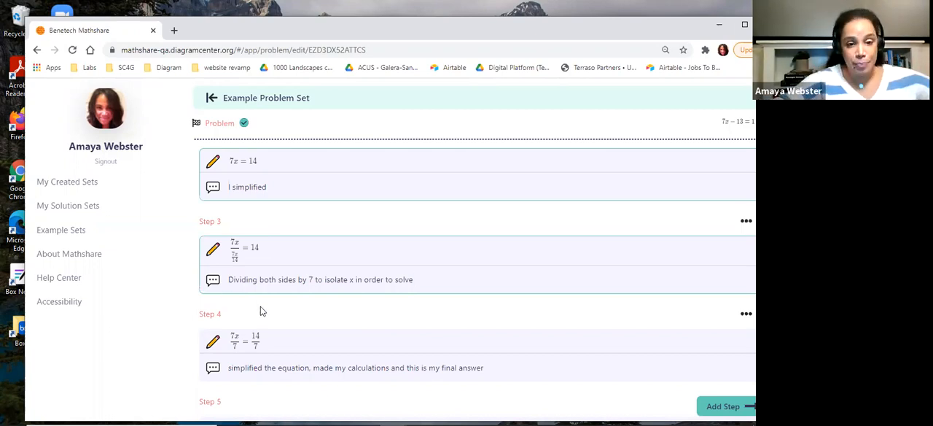
Review the whole list of solution steps, from the original problem through to the empty Step 6
{"action": "scroll", "coordinate": [263, 311], "scroll_direction": "down", "scroll_amount": 3}
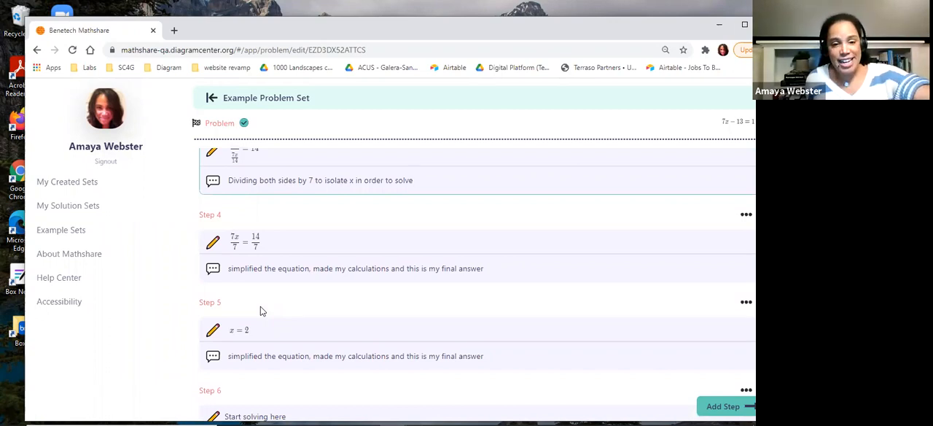
{"action": "scroll", "coordinate": [261, 310], "scroll_direction": "down", "scroll_amount": 2}
{"action": "scroll", "coordinate": [302, 363], "scroll_direction": "down", "scroll_amount": 3}
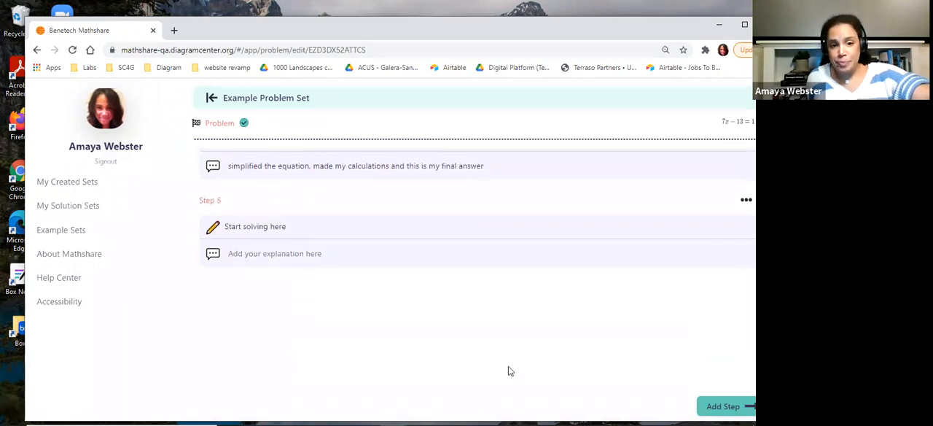
{"action": "scroll", "coordinate": [488, 362], "scroll_direction": "up", "scroll_amount": 3}
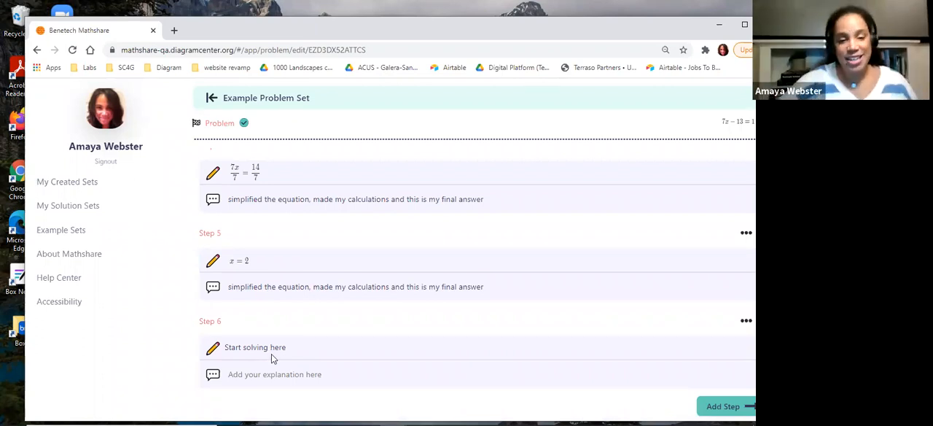
{"action": "scroll", "coordinate": [271, 353], "scroll_direction": "up", "scroll_amount": 10}
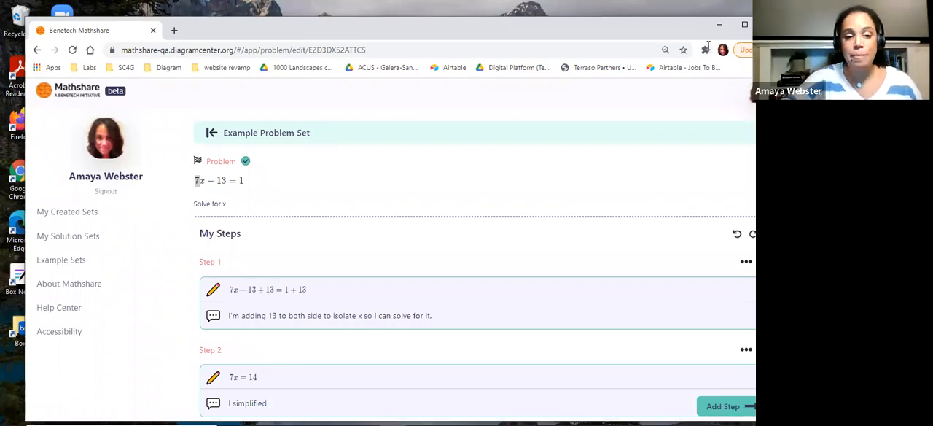
{"action": "scroll", "coordinate": [510, 370], "scroll_direction": "down", "scroll_amount": 10}
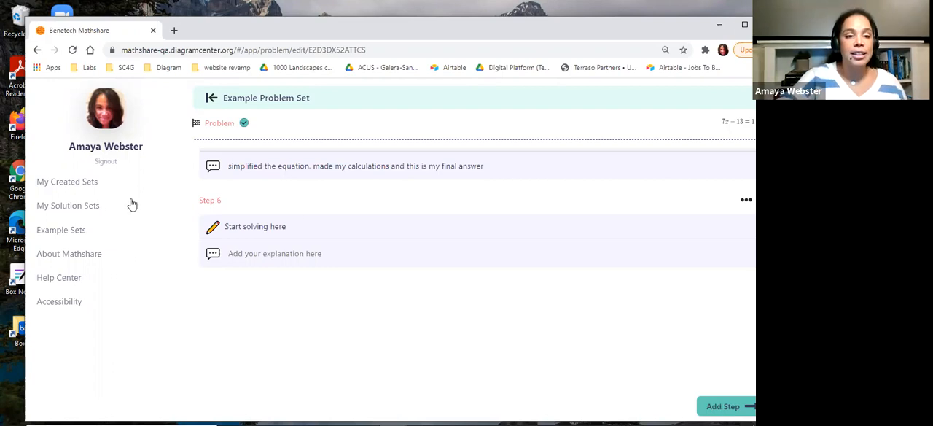
Go to My Solution Sets, check the first Example Problem Set's sharing options, and open that set
{"action": "left_click", "coordinate": [99, 206]}
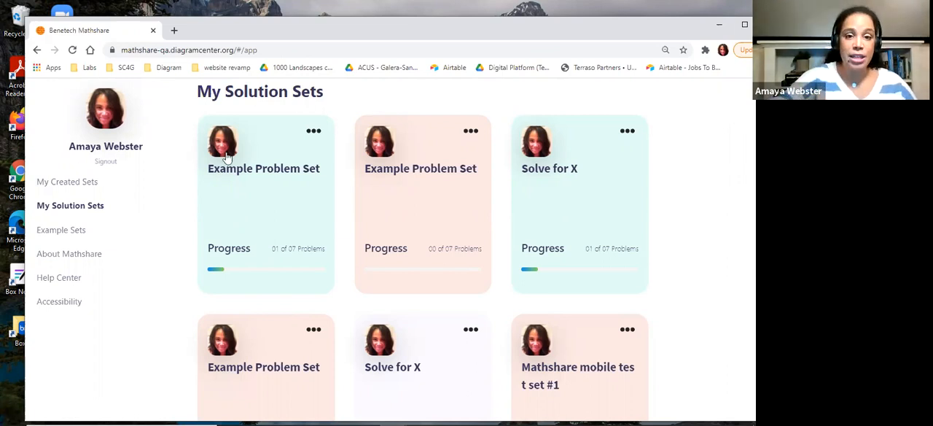
{"action": "left_click", "coordinate": [312, 131]}
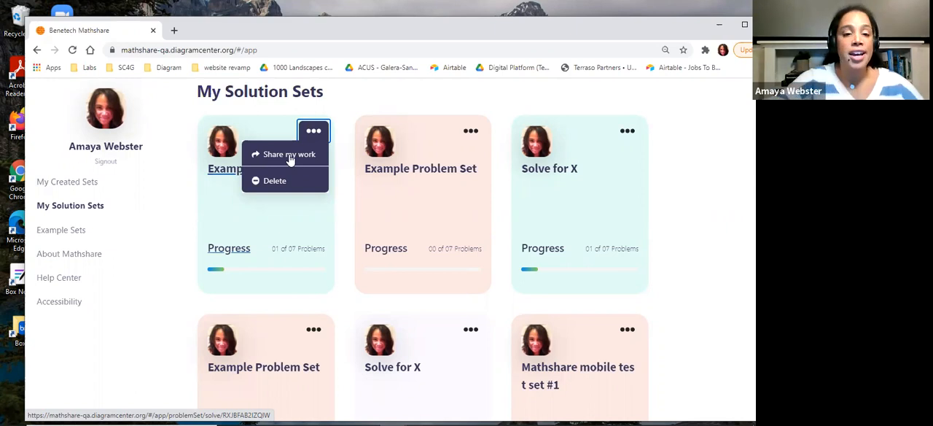
{"action": "left_click", "coordinate": [224, 200]}
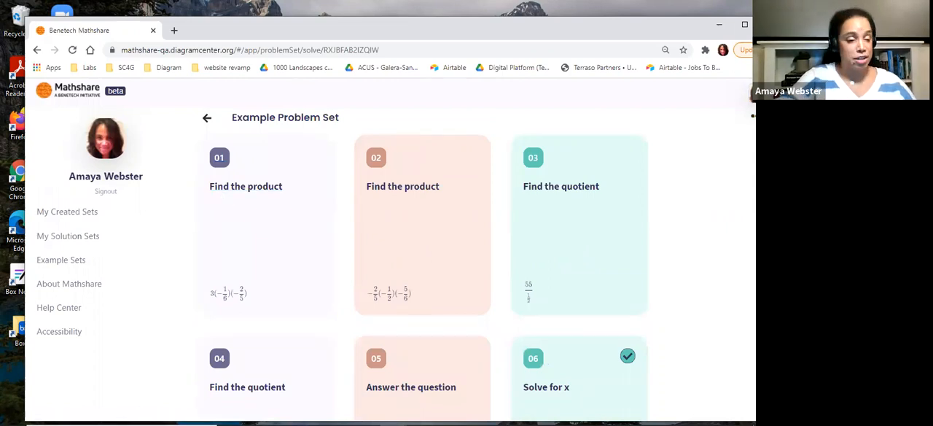
Try to share the set's work to the Google Classroom class "sharing work", and dismiss the sharing windows
{"action": "left_click", "coordinate": [752, 114]}
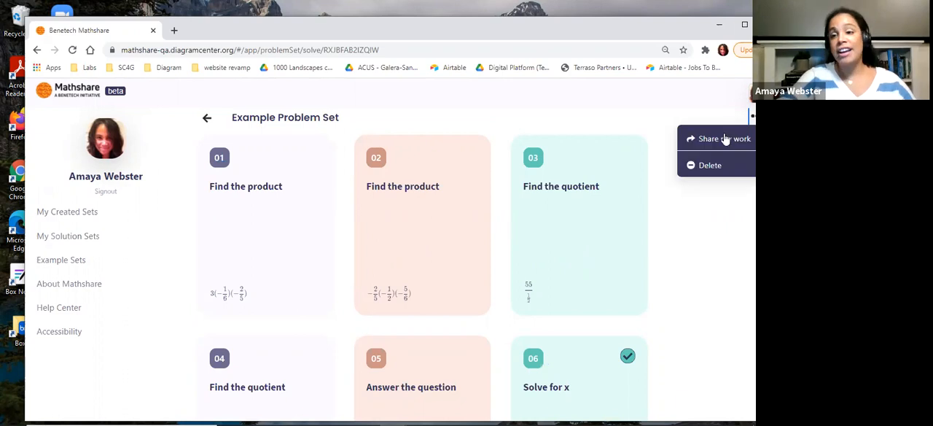
{"action": "left_click", "coordinate": [723, 139]}
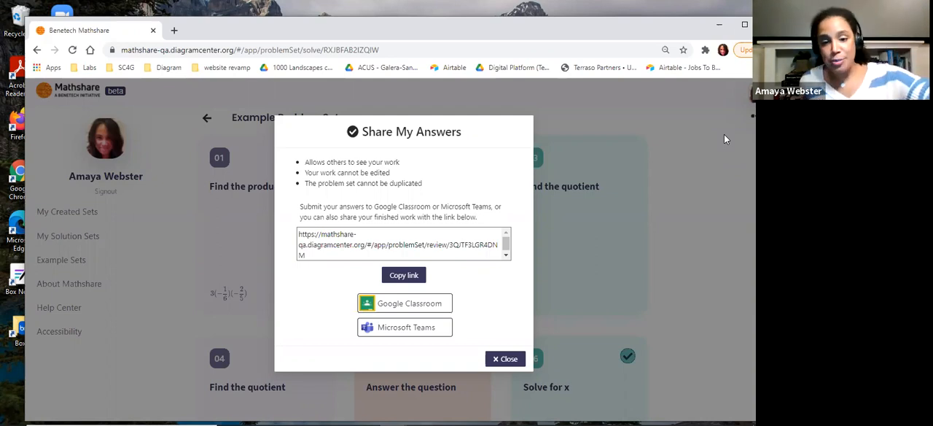
{"action": "left_click", "coordinate": [441, 305]}
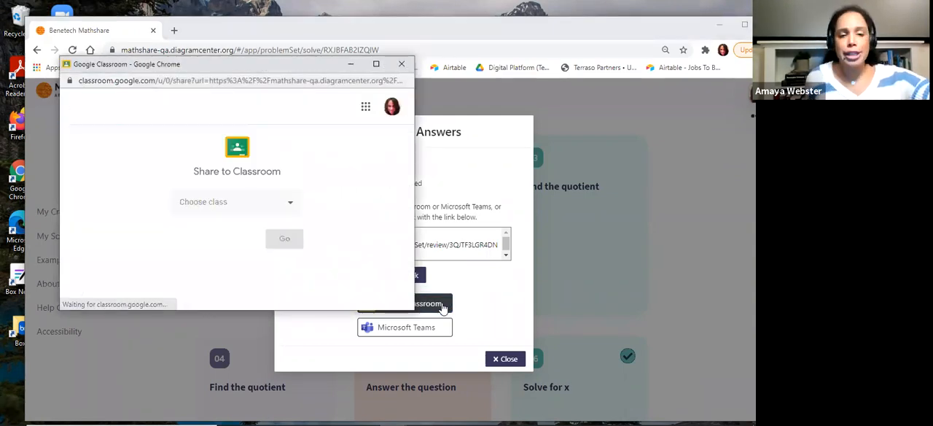
{"action": "left_click", "coordinate": [208, 208]}
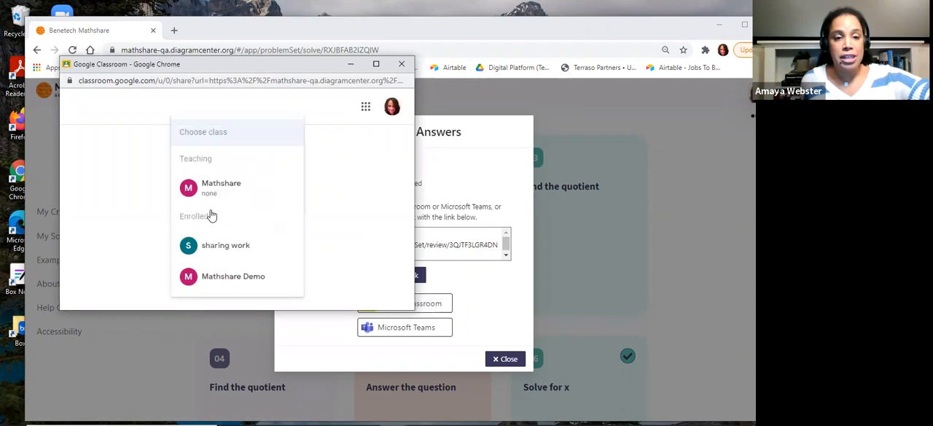
{"action": "left_click", "coordinate": [206, 251]}
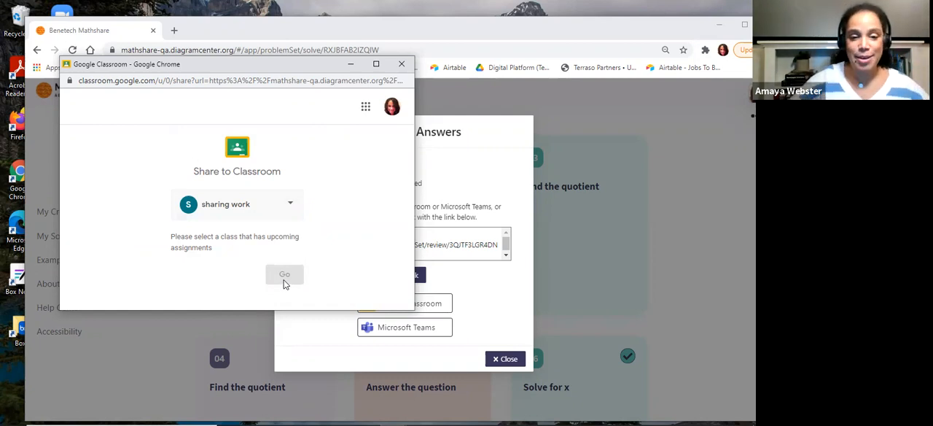
{"action": "left_click", "coordinate": [401, 64]}
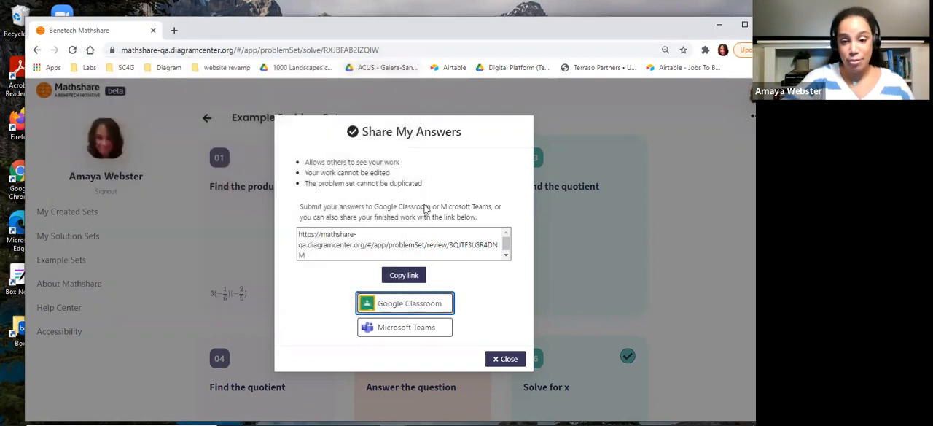
{"action": "left_click", "coordinate": [505, 358]}
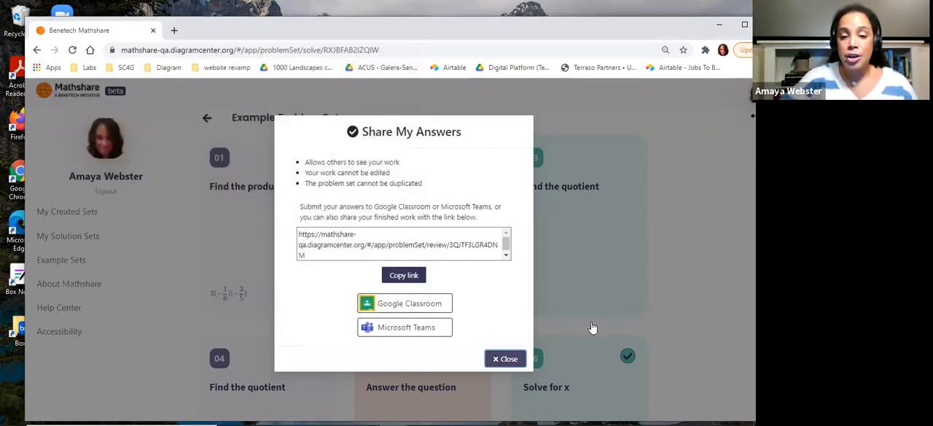